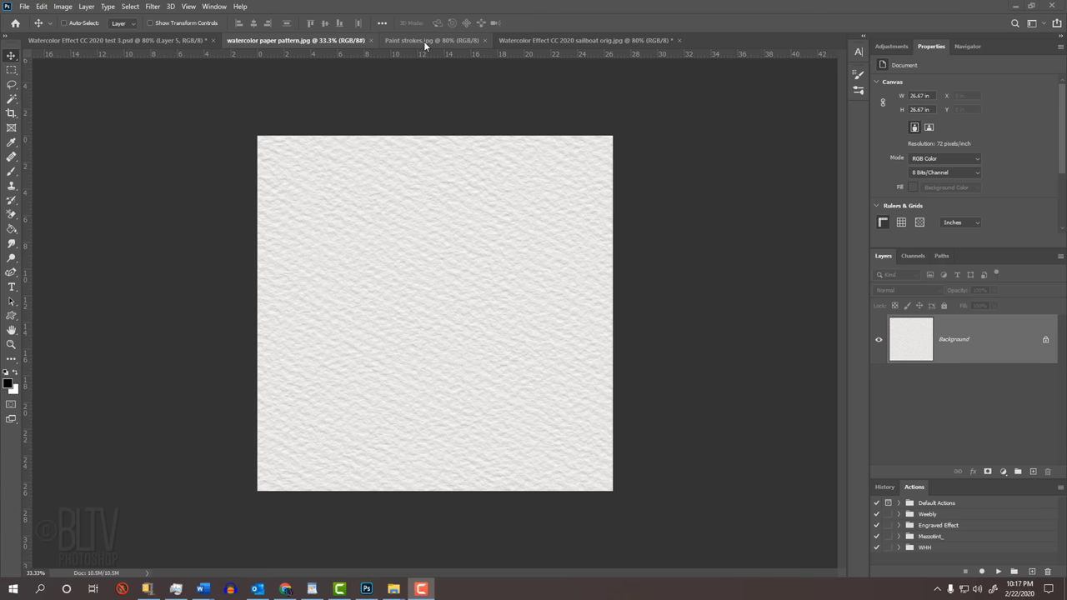
Save the paper texture as the pattern 'watercolor paper pattern.jpg' and bring up the sunset boat photo.
{"action": "left_click", "coordinate": [424, 41]}
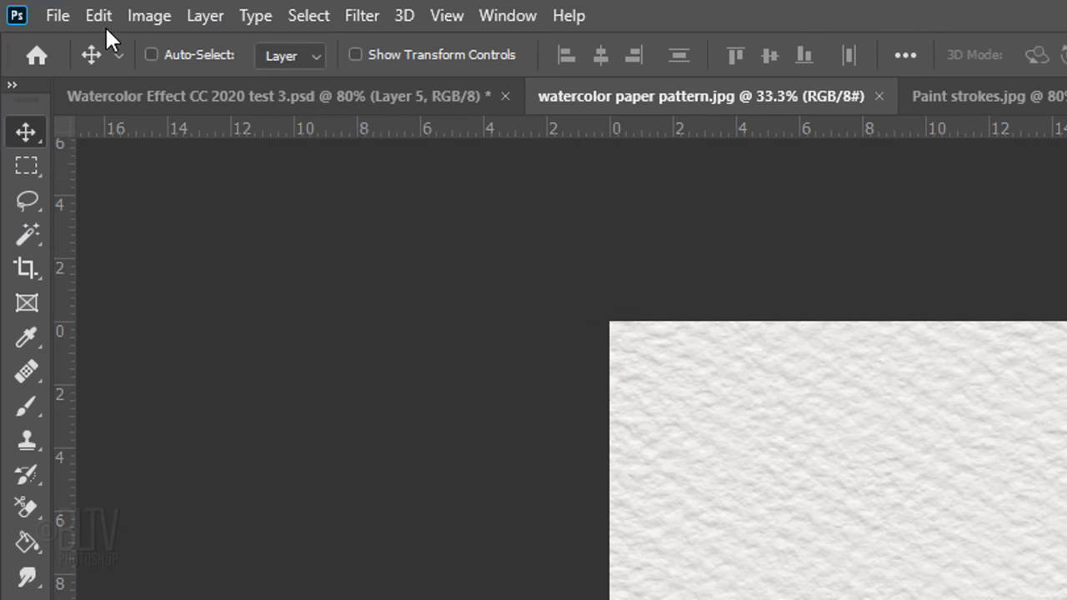
{"action": "left_click", "coordinate": [103, 19]}
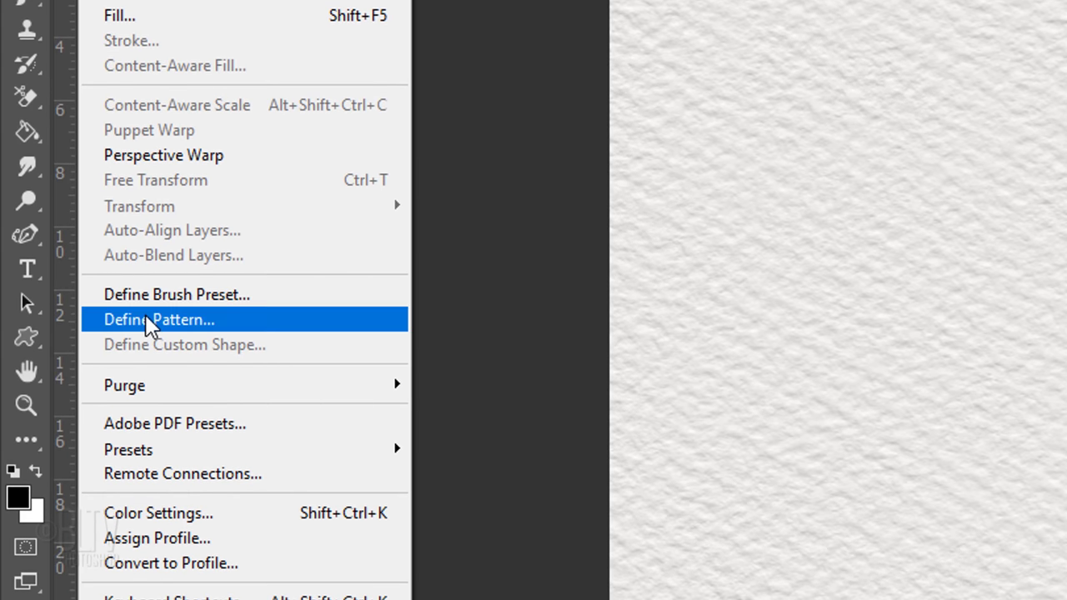
{"action": "left_click", "coordinate": [150, 323]}
{"action": "left_click", "coordinate": [877, 270]}
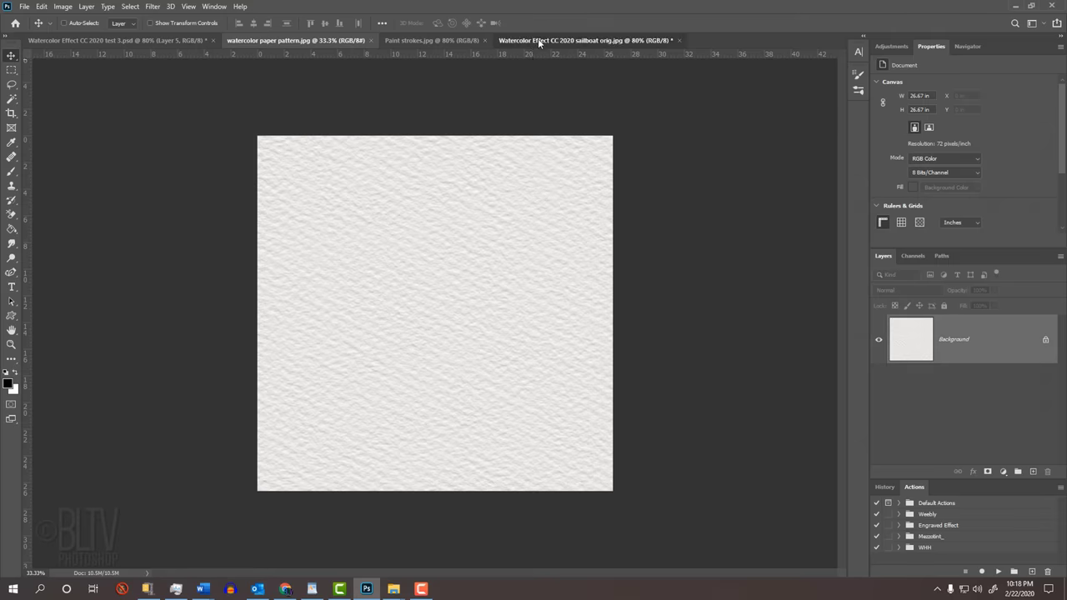
{"action": "left_click", "coordinate": [538, 40]}
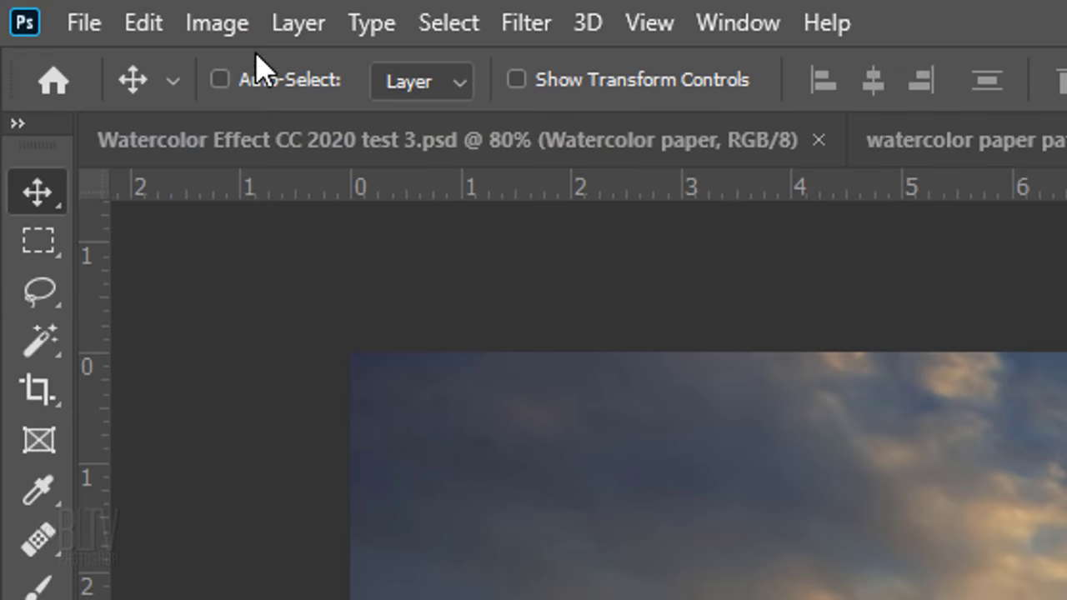
{"action": "left_click", "coordinate": [64, 8]}
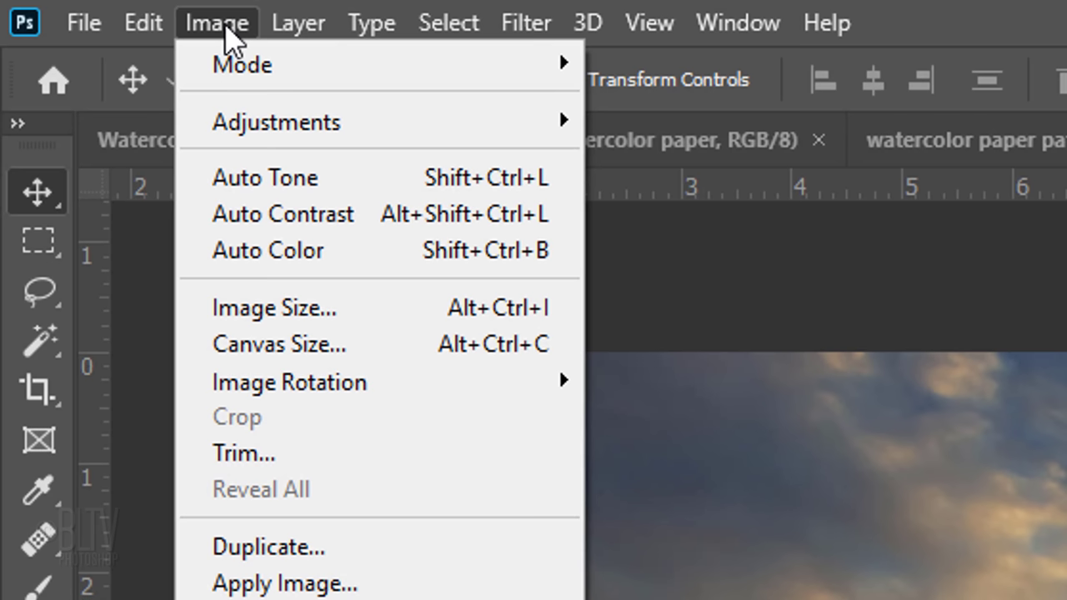
{"action": "left_click", "coordinate": [268, 321]}
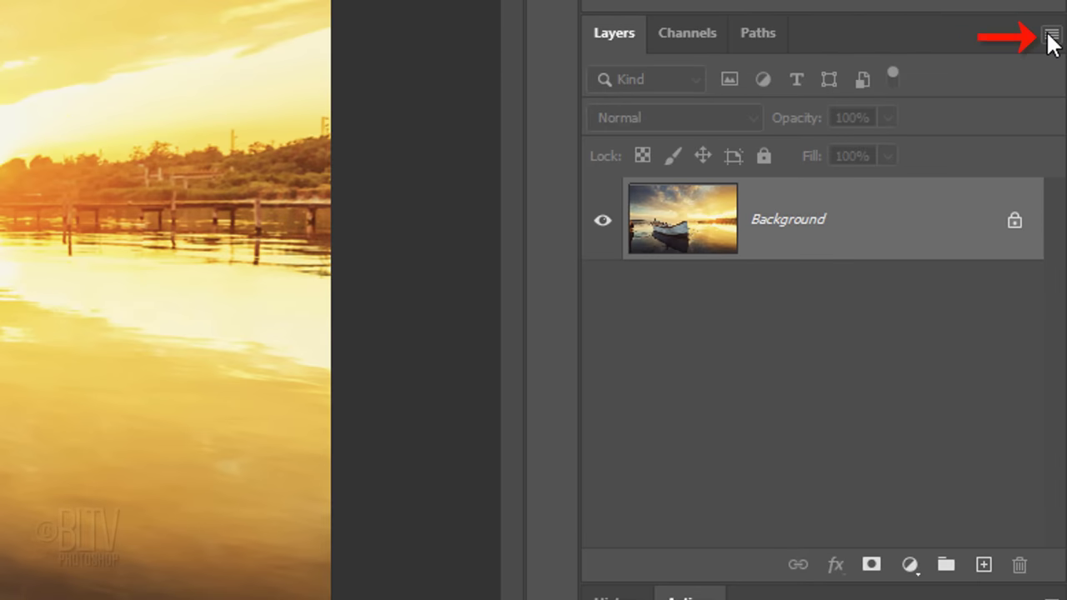
Convert the photo layer to a smart object and duplicate it.
{"action": "left_click", "coordinate": [1051, 38]}
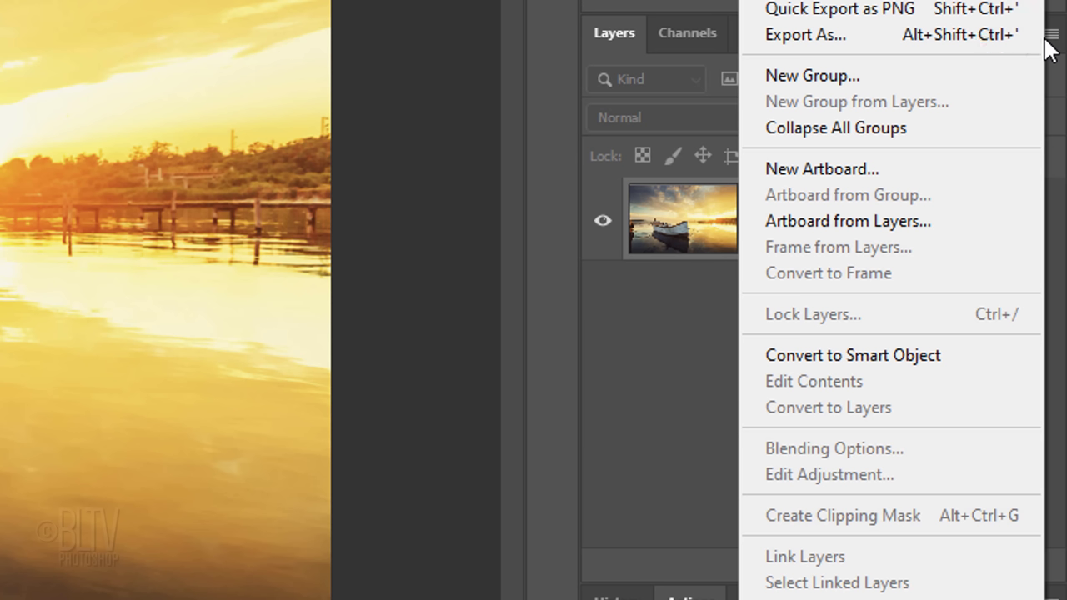
{"action": "left_click", "coordinate": [844, 355]}
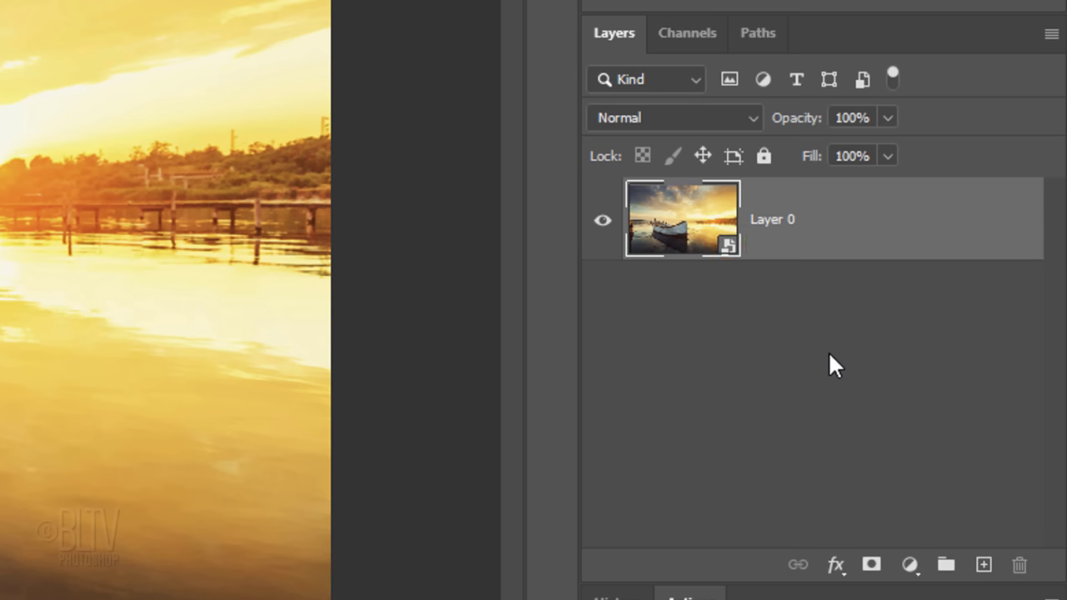
{"action": "key", "text": "ctrl+j"}
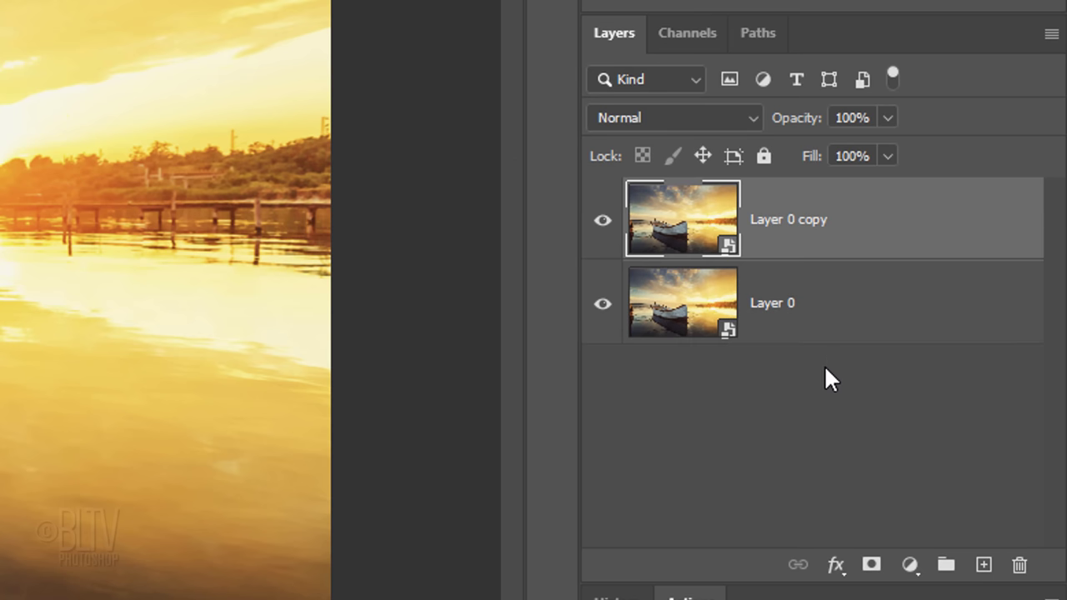
Add a new Layer 1 on top and fill it with solid black.
{"action": "left_click", "coordinate": [983, 567]}
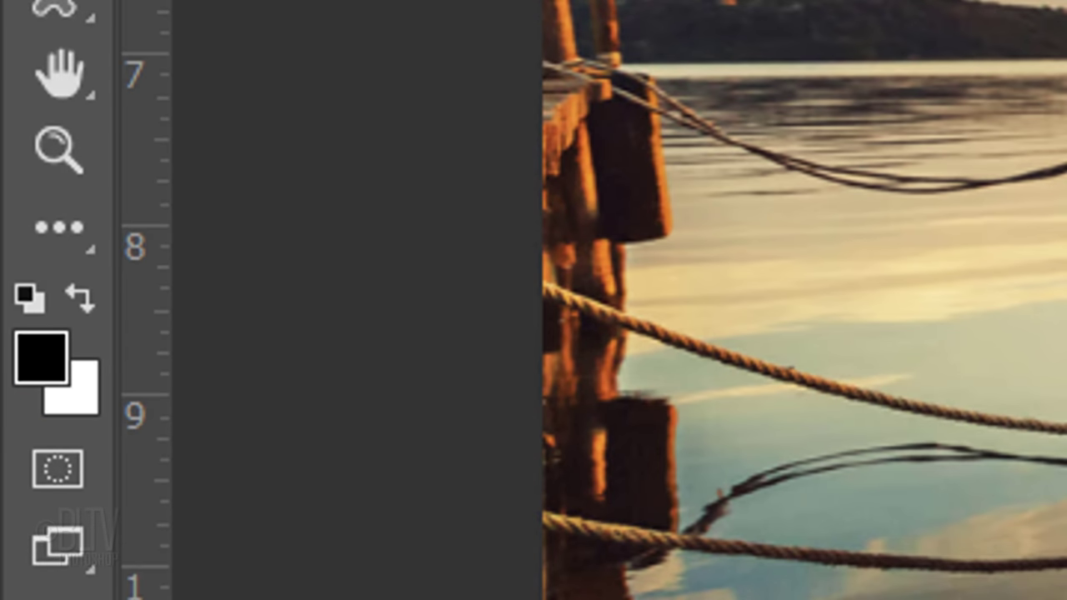
{"action": "key", "text": "d"}
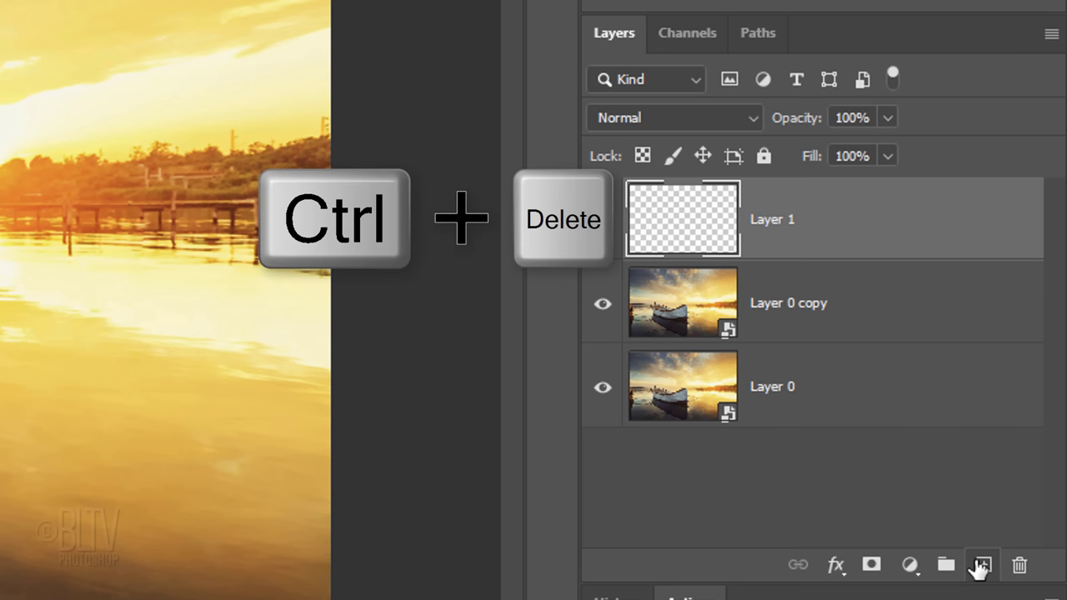
{"action": "key", "text": "ctrl+Delete"}
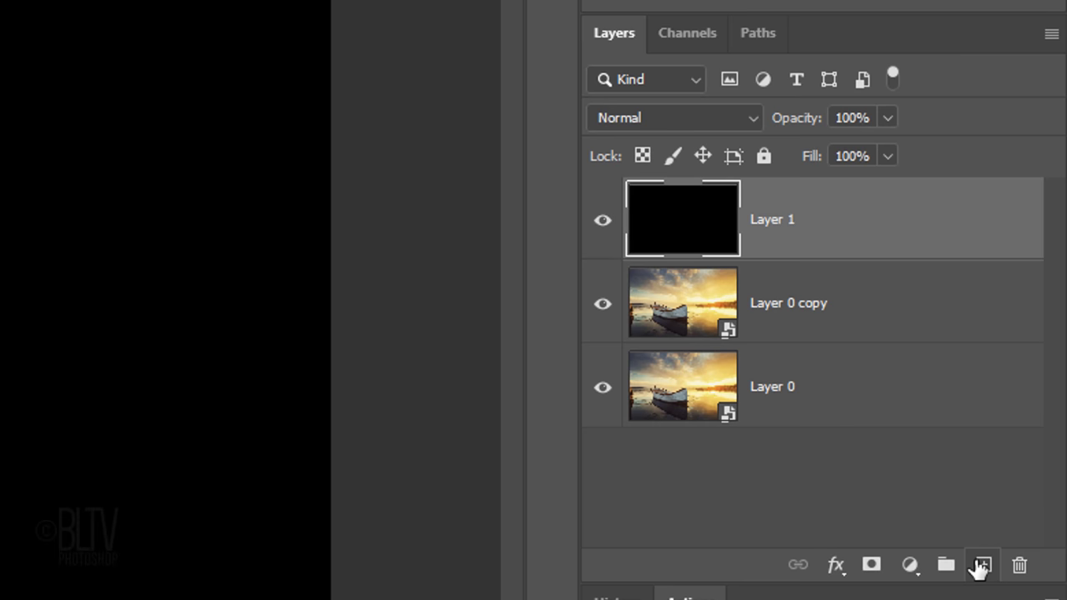
Give the black Layer 1 a watercolor paper Pattern Overlay at 17% scale.
{"action": "left_click", "coordinate": [836, 574]}
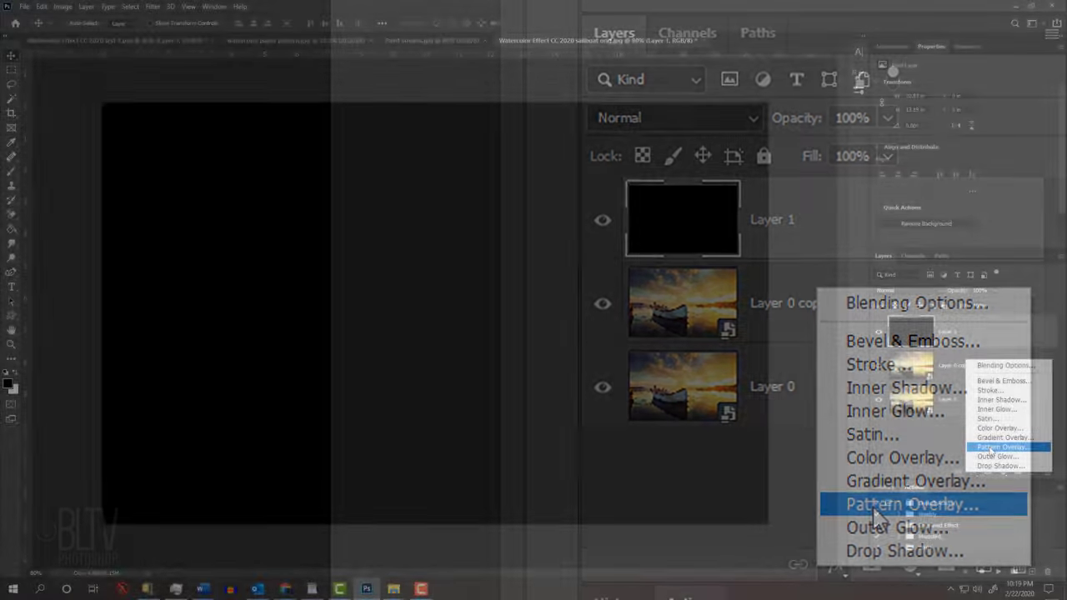
{"action": "left_click", "coordinate": [873, 505]}
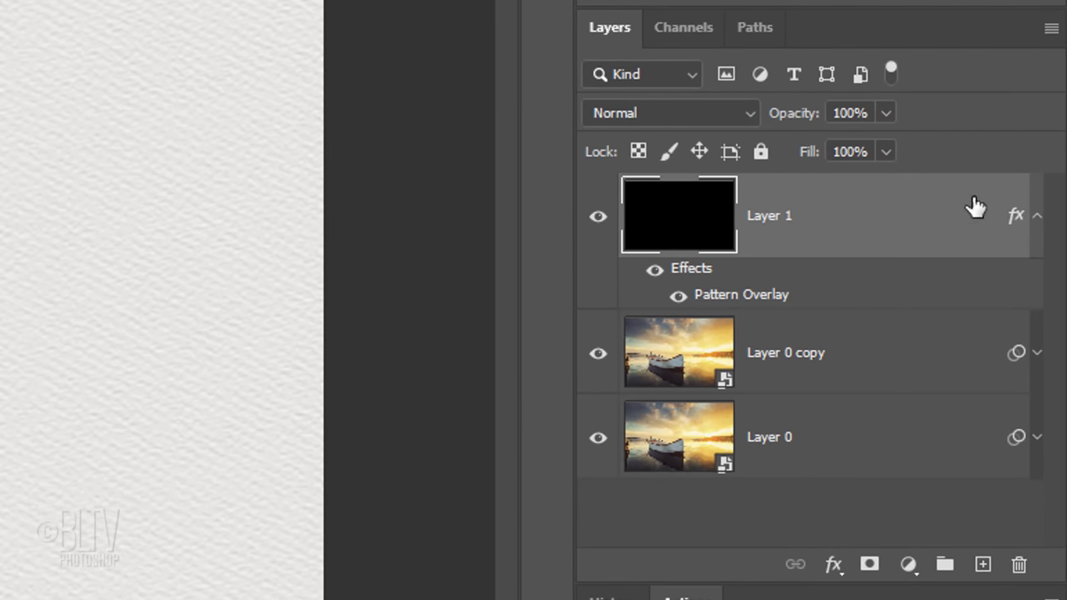
Make the texture layer a smart object named 'Watercolor paper' in Multiply mode, and hide Layer 0 copy.
{"action": "left_click", "coordinate": [1052, 30]}
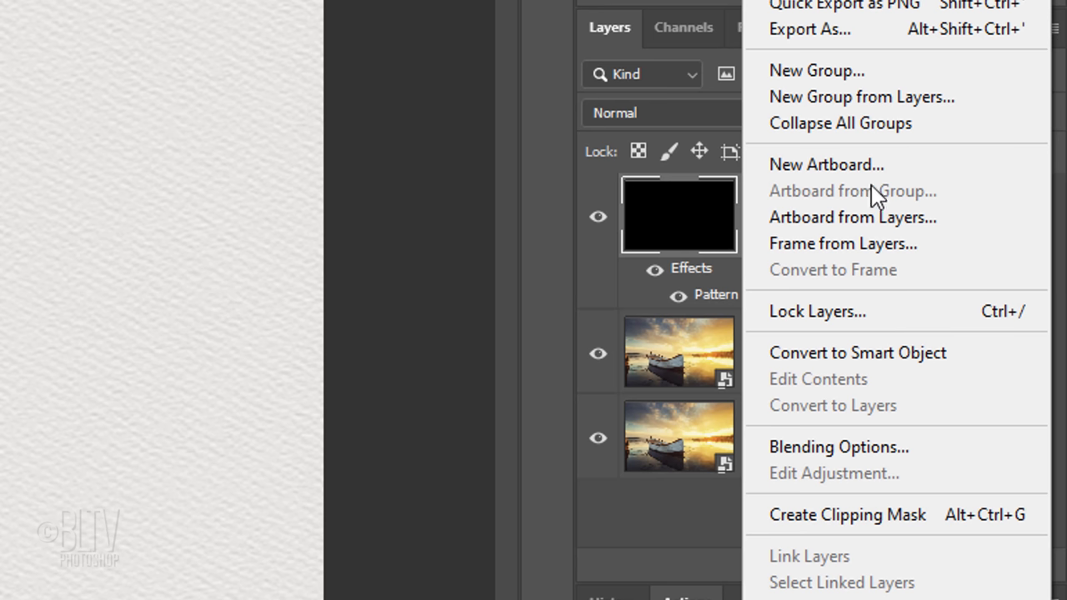
{"action": "left_click", "coordinate": [835, 353]}
{"action": "double_click", "coordinate": [780, 222]}
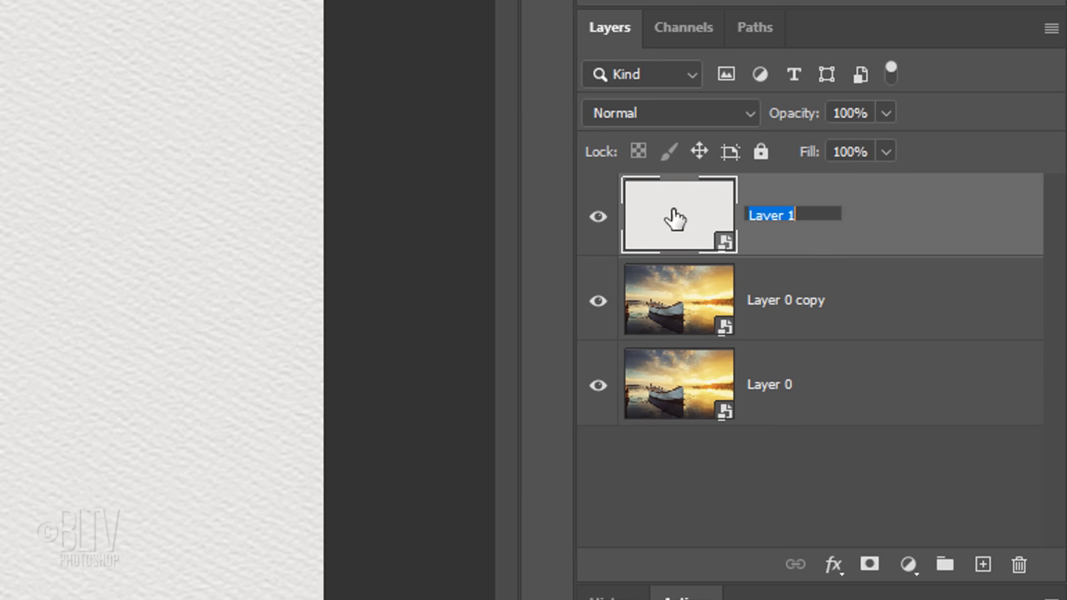
{"action": "type", "text": "Watercolor paper"}
{"action": "key", "text": "Return"}
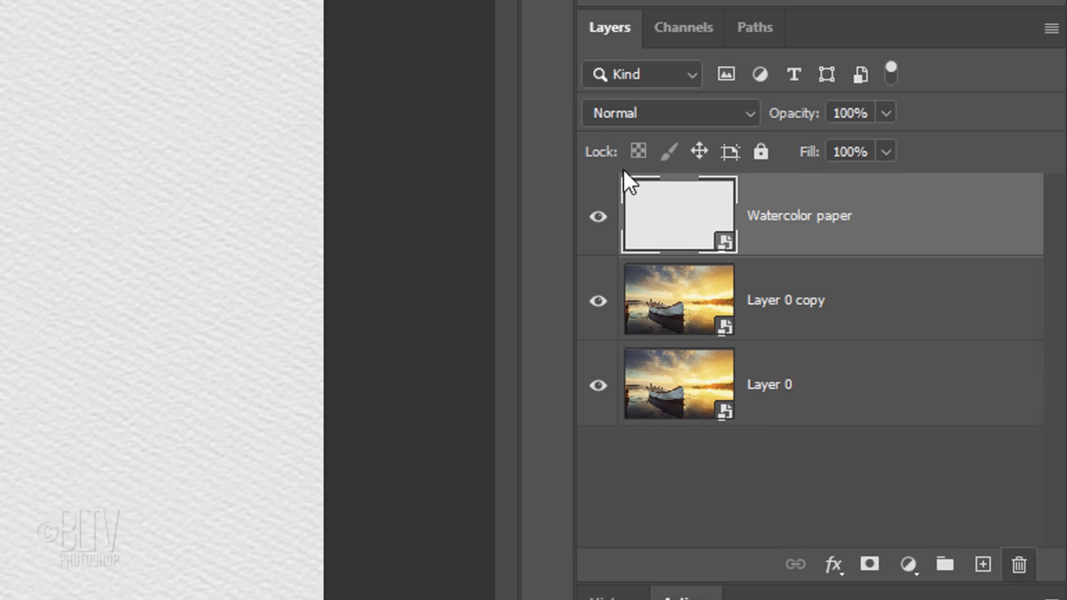
{"action": "left_click", "coordinate": [621, 113]}
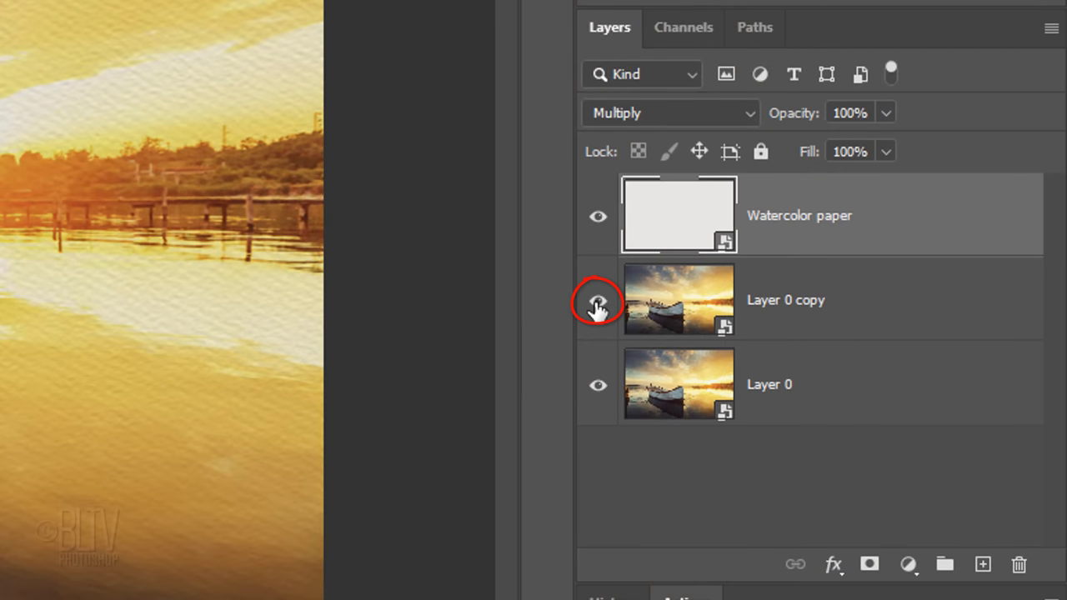
{"action": "left_click", "coordinate": [669, 386]}
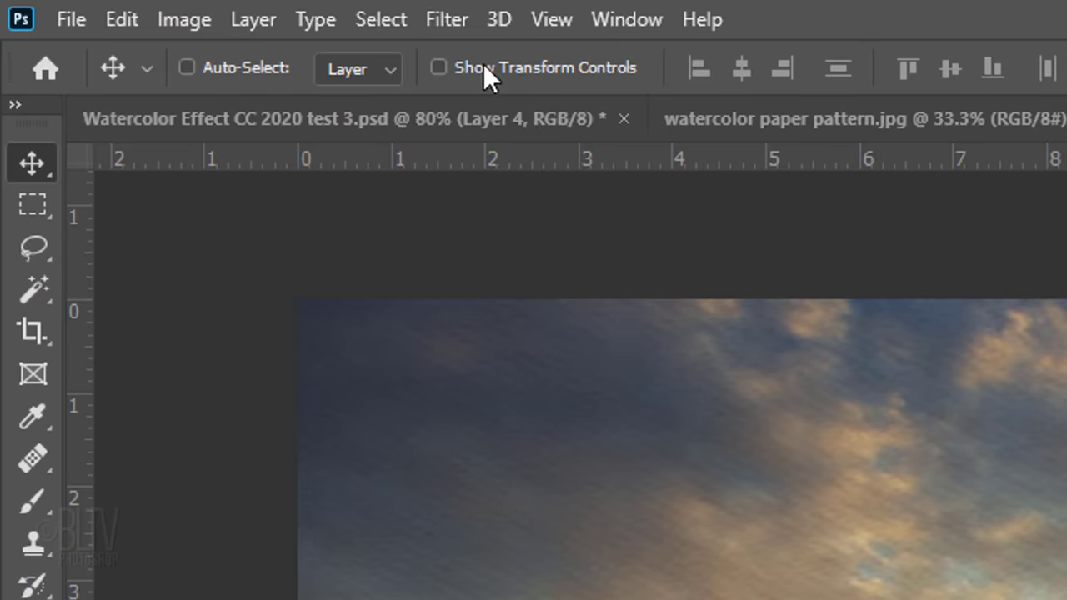
Apply Filter Gallery Paint Daubs to Layer 0 with brush size 4, sharpness 6, Wide Sharp brush.
{"action": "left_click", "coordinate": [448, 19]}
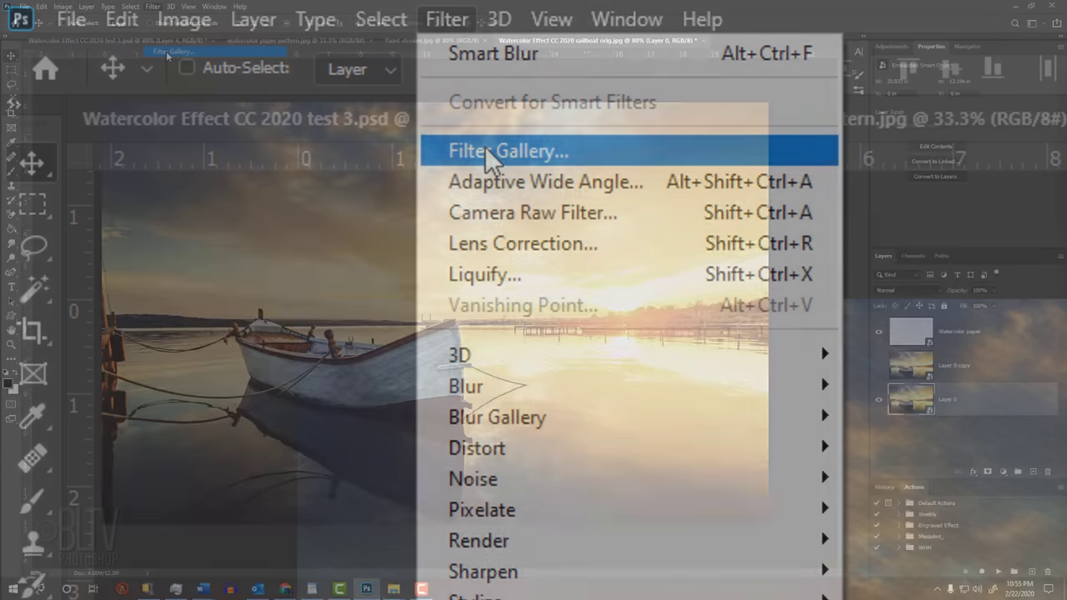
{"action": "left_click", "coordinate": [484, 150]}
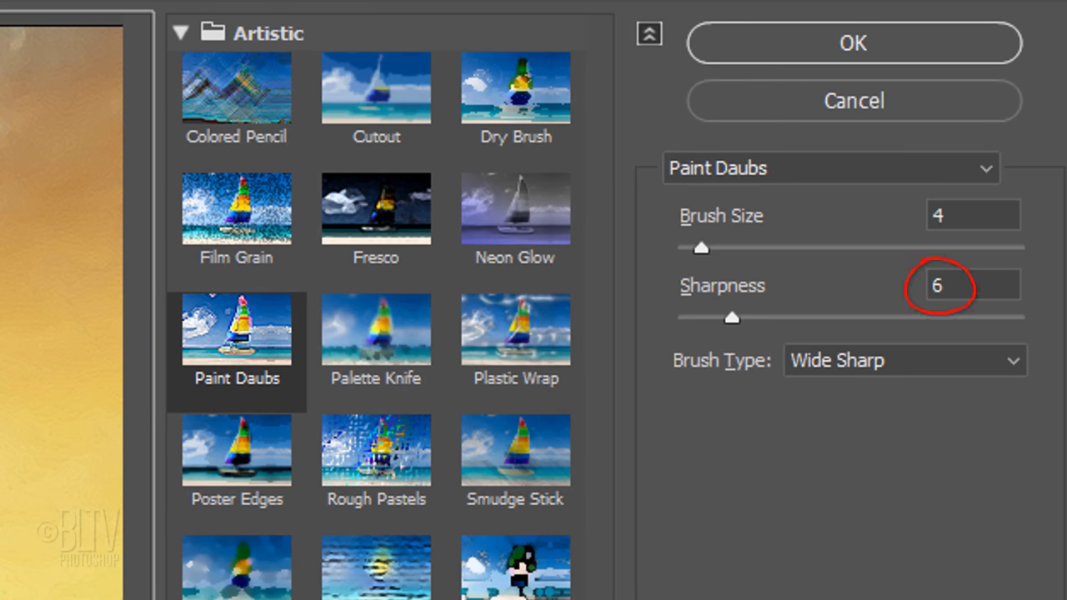
{"action": "left_click", "coordinate": [879, 360]}
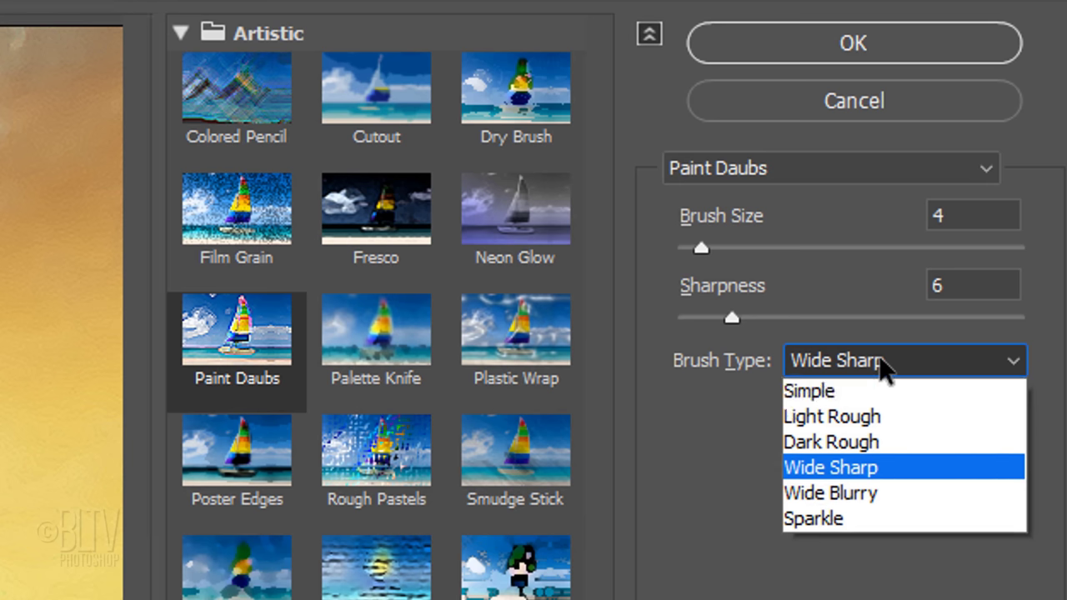
{"action": "left_click", "coordinate": [873, 348]}
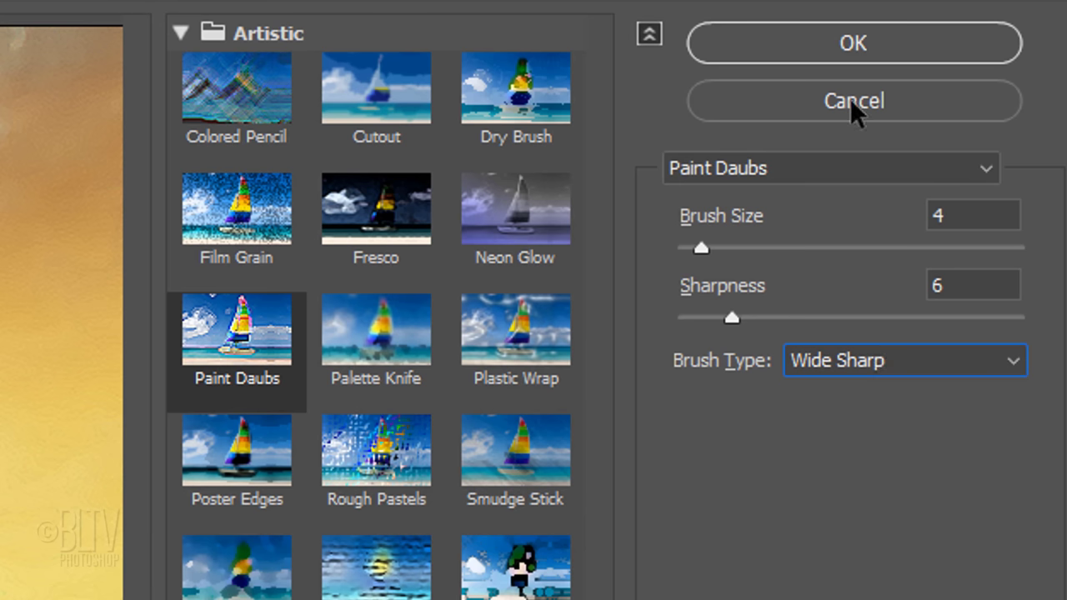
{"action": "left_click", "coordinate": [849, 38]}
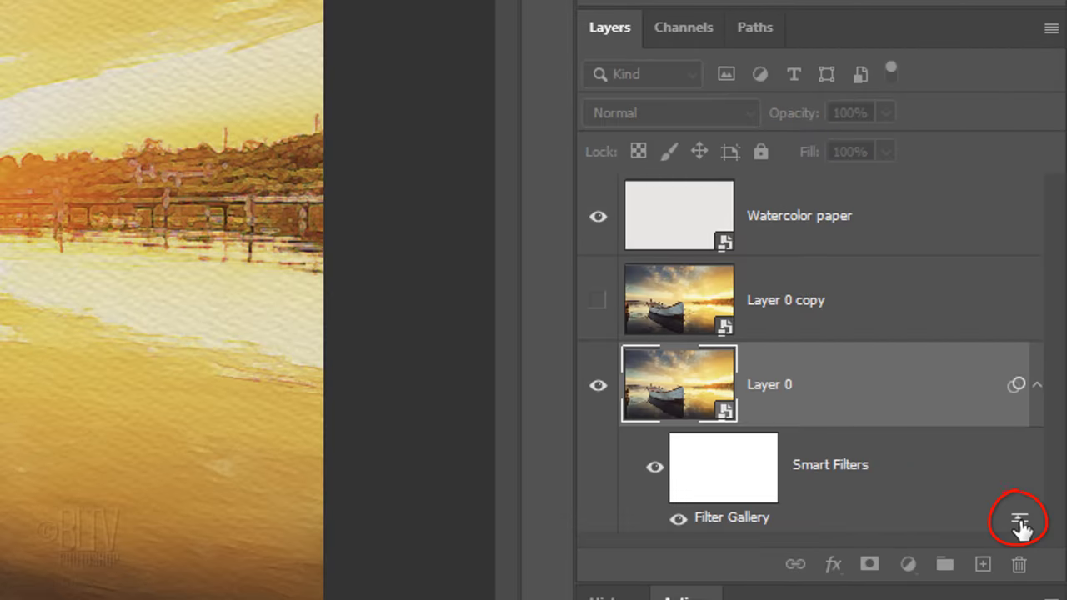
Set the Filter Gallery smart filter's blending mode to Lighten at 100% opacity.
{"action": "double_click", "coordinate": [1021, 525]}
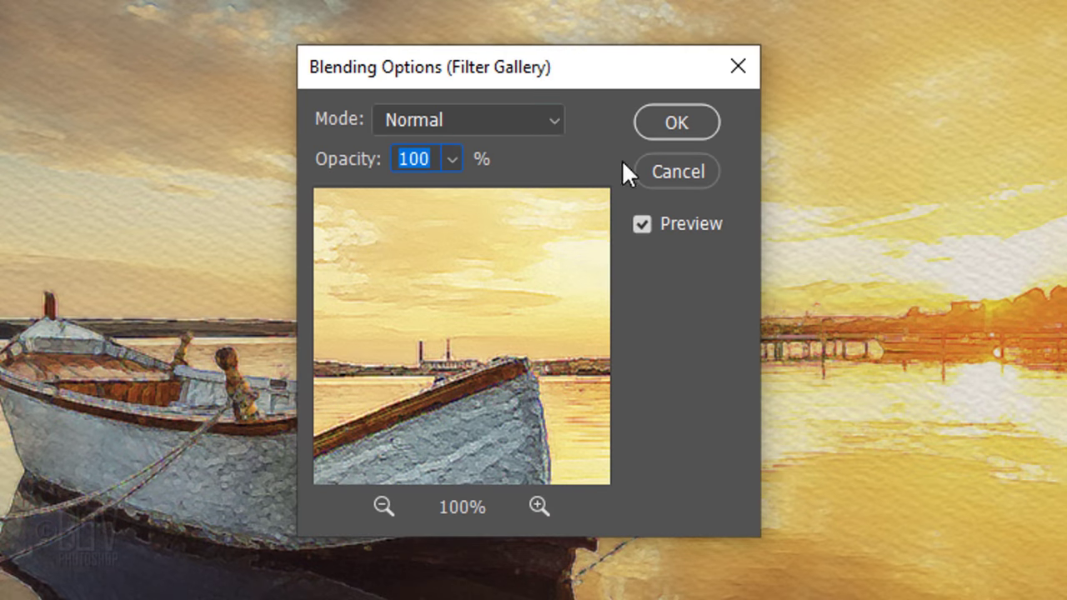
{"action": "left_click", "coordinate": [469, 119]}
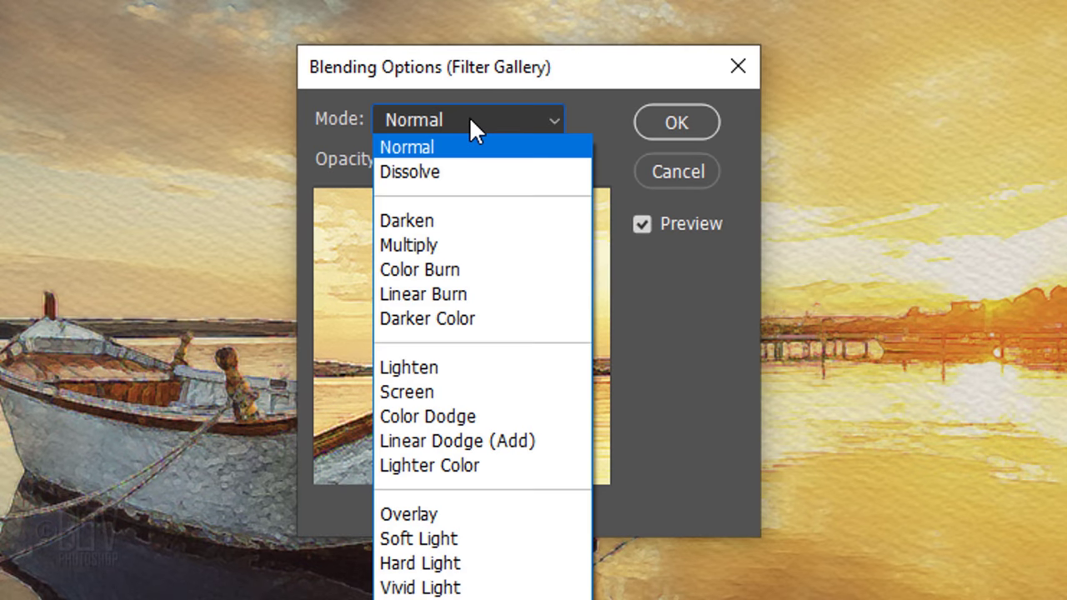
{"action": "left_click", "coordinate": [415, 368]}
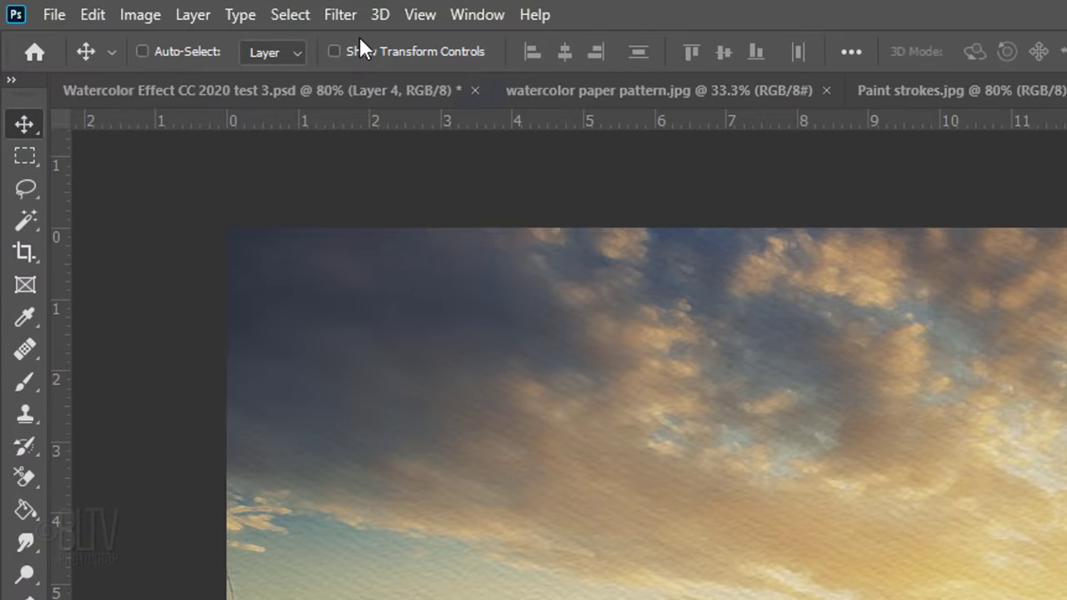
Add Smart Blur to Layer 0 with radius 10.0, threshold 30.0, High quality, Normal mode.
{"action": "left_click", "coordinate": [341, 15]}
{"action": "mouse_move", "coordinate": [374, 295]}
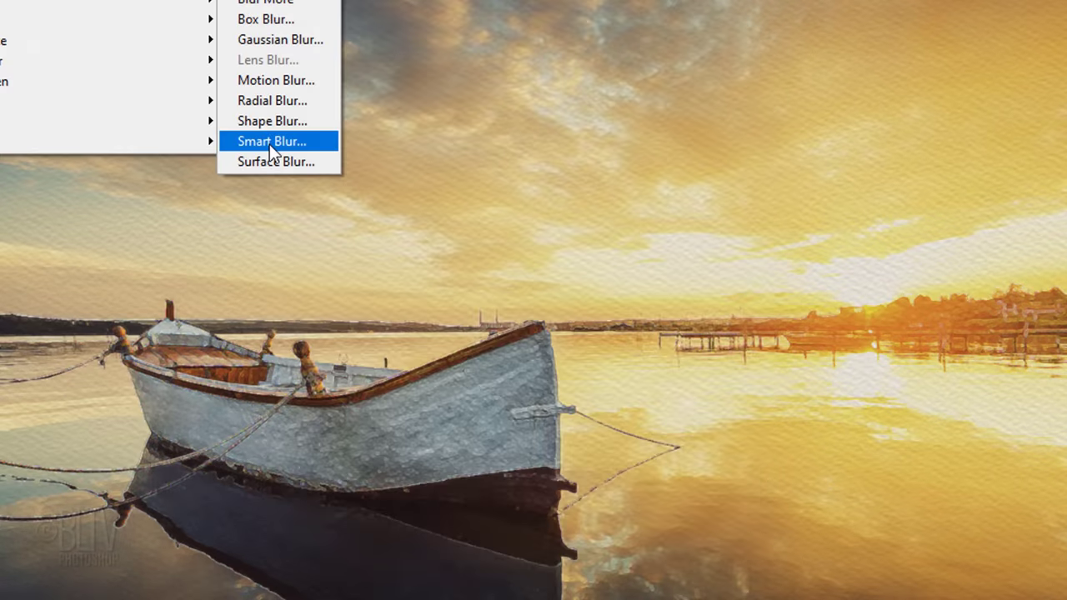
{"action": "left_click", "coordinate": [693, 505]}
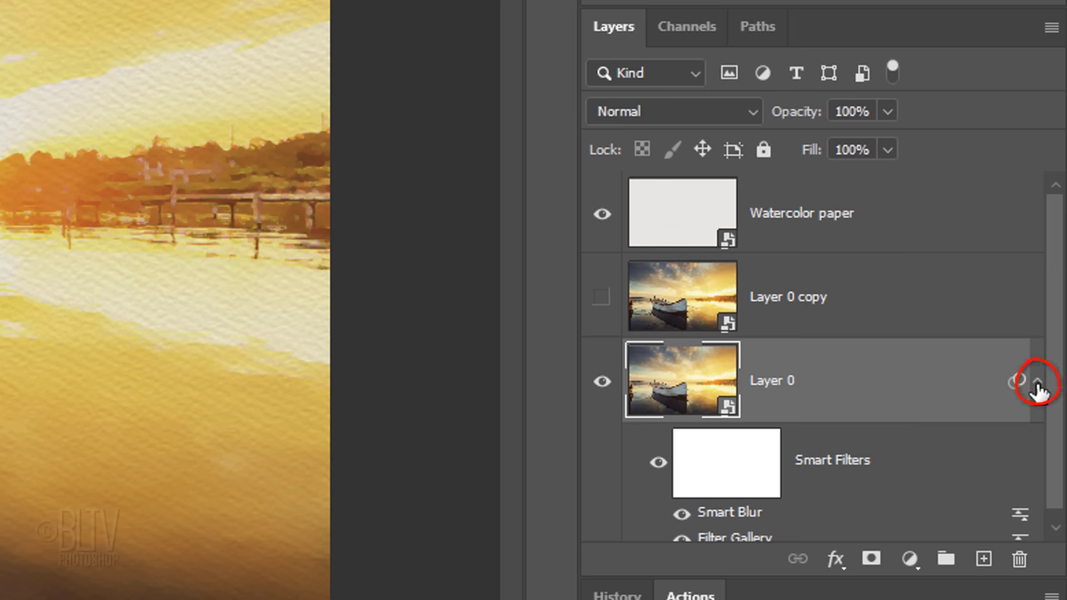
Add a Vibrance adjustment layer above Layer 0 with Vibrance +100 and Saturation 0.
{"action": "left_click", "coordinate": [1036, 383]}
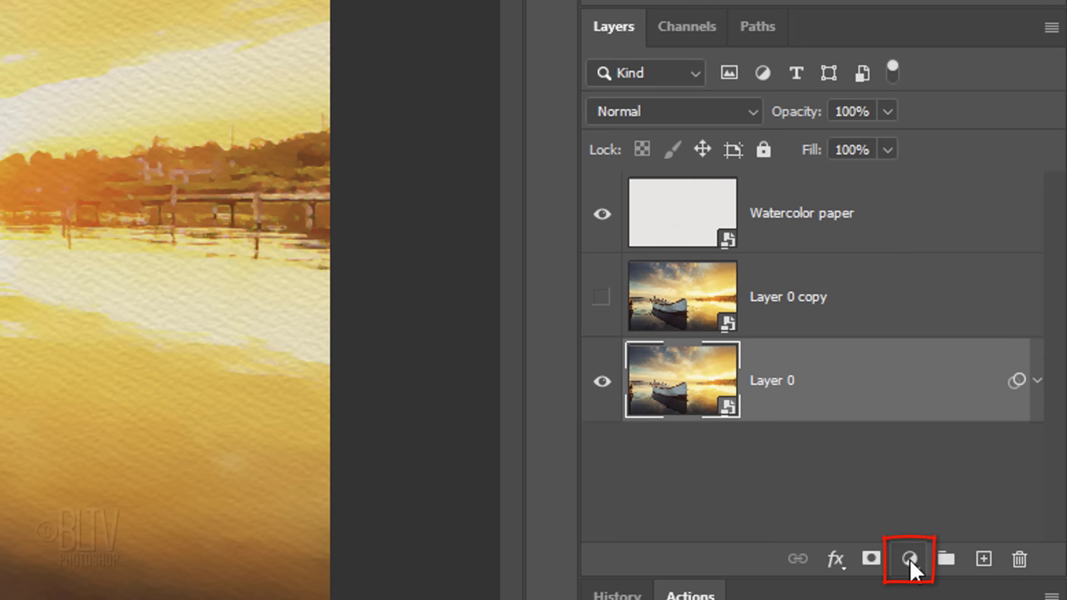
{"action": "left_click", "coordinate": [909, 559]}
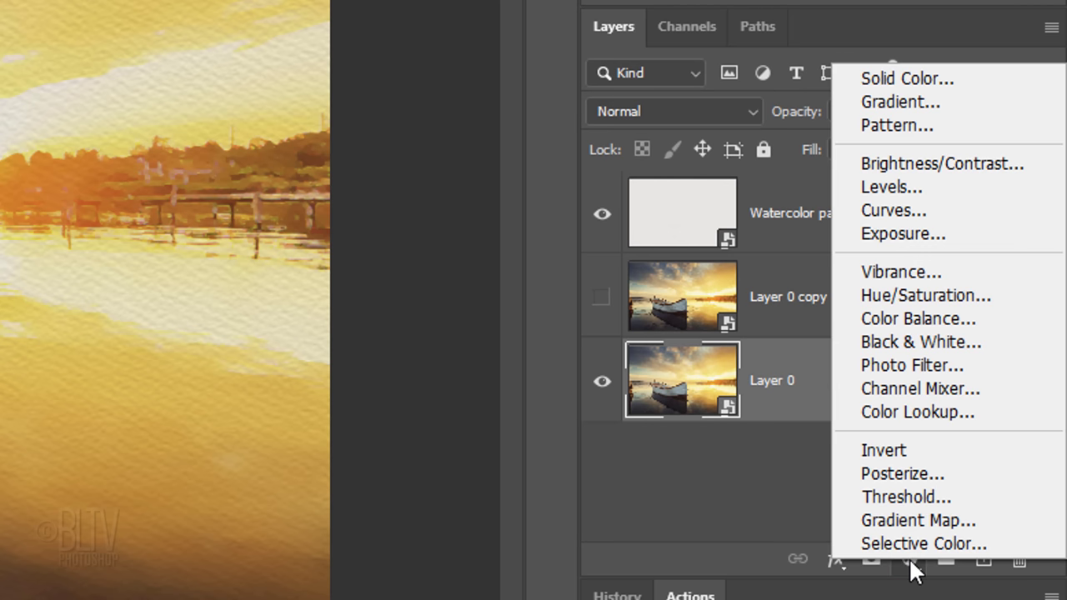
{"action": "left_click", "coordinate": [905, 280]}
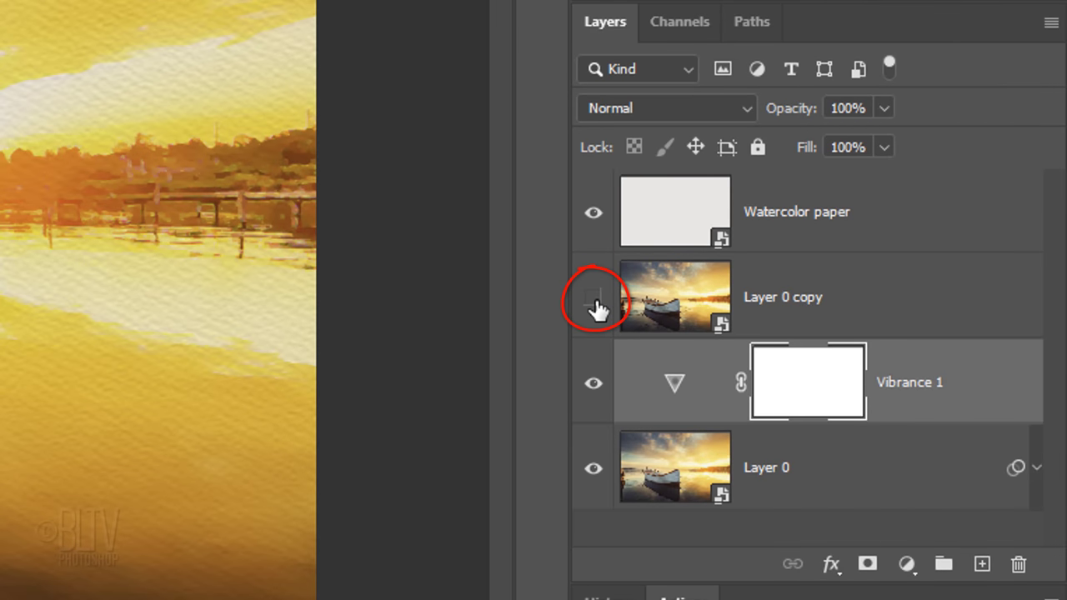
Show and select Layer 0 copy, then choose Stylize > Glowing Edges in the Filter Gallery.
{"action": "left_click", "coordinate": [594, 306]}
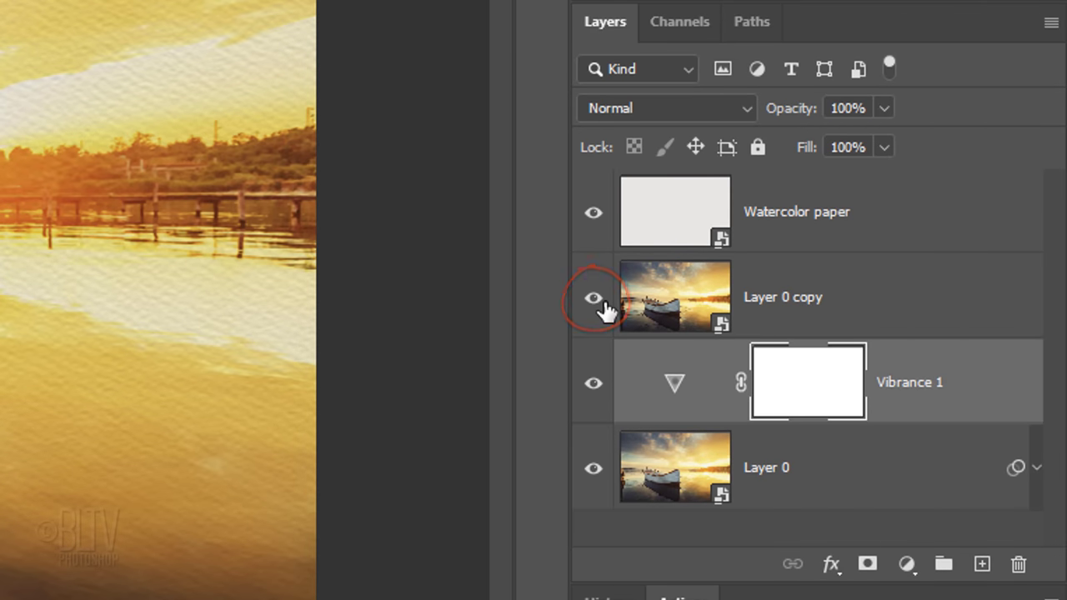
{"action": "left_click", "coordinate": [668, 306]}
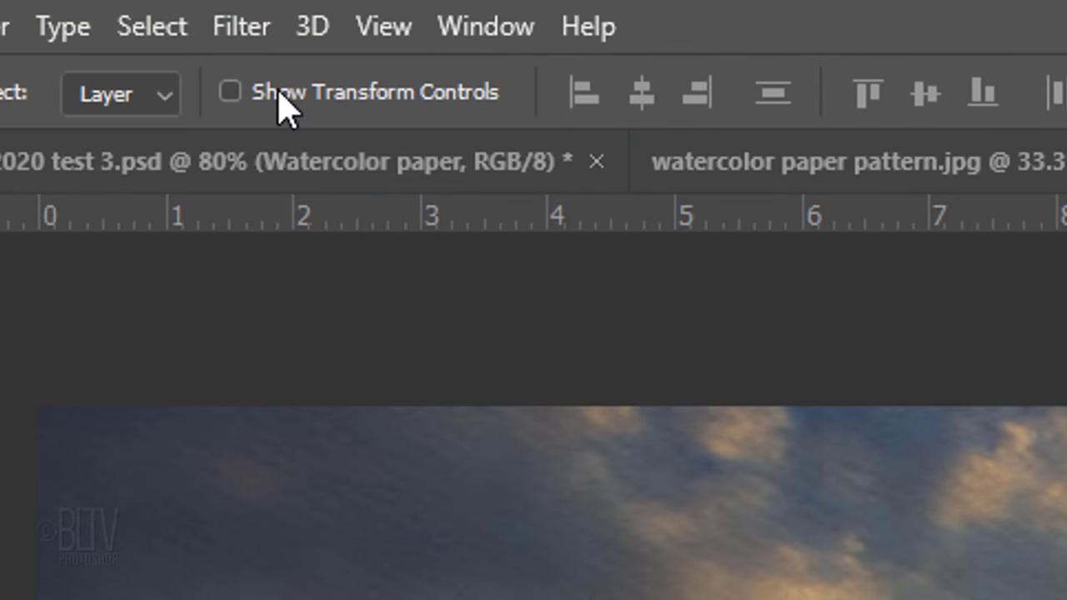
{"action": "left_click", "coordinate": [248, 33]}
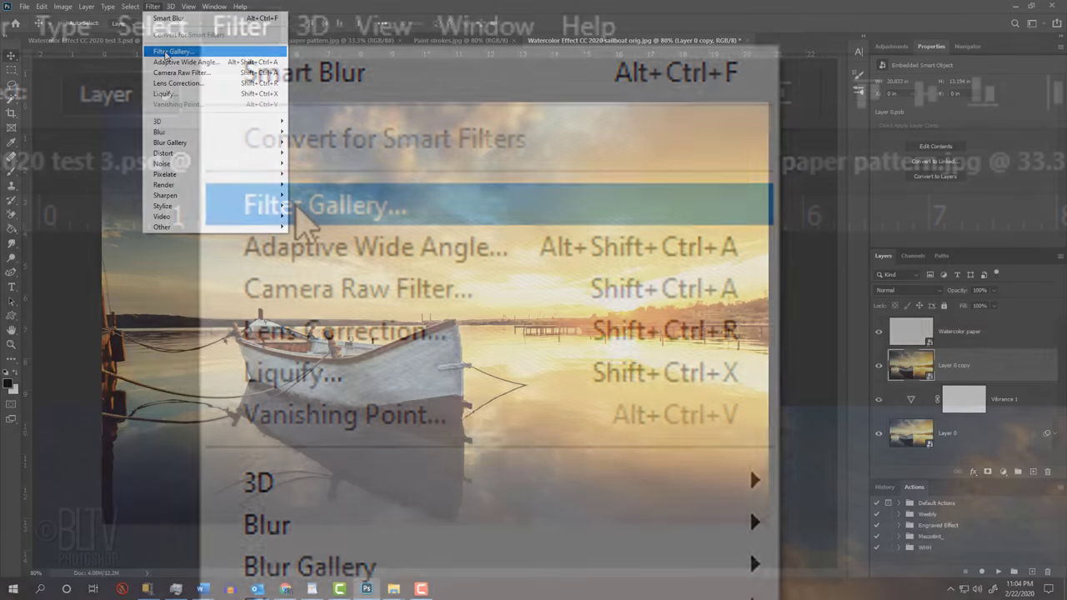
{"action": "left_click", "coordinate": [298, 210]}
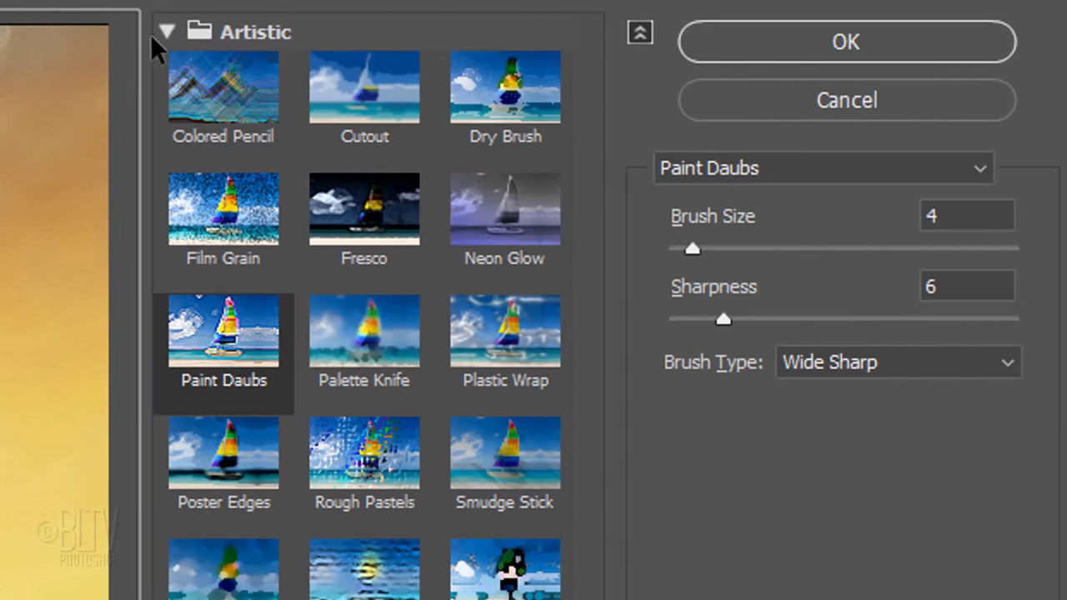
{"action": "left_click", "coordinate": [221, 31]}
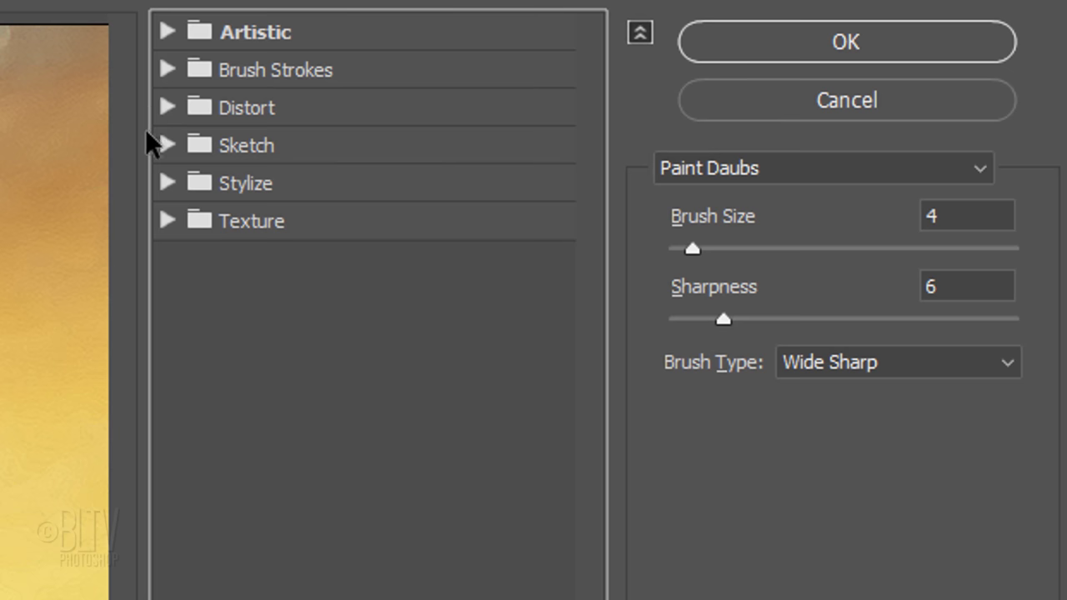
{"action": "left_click", "coordinate": [167, 183]}
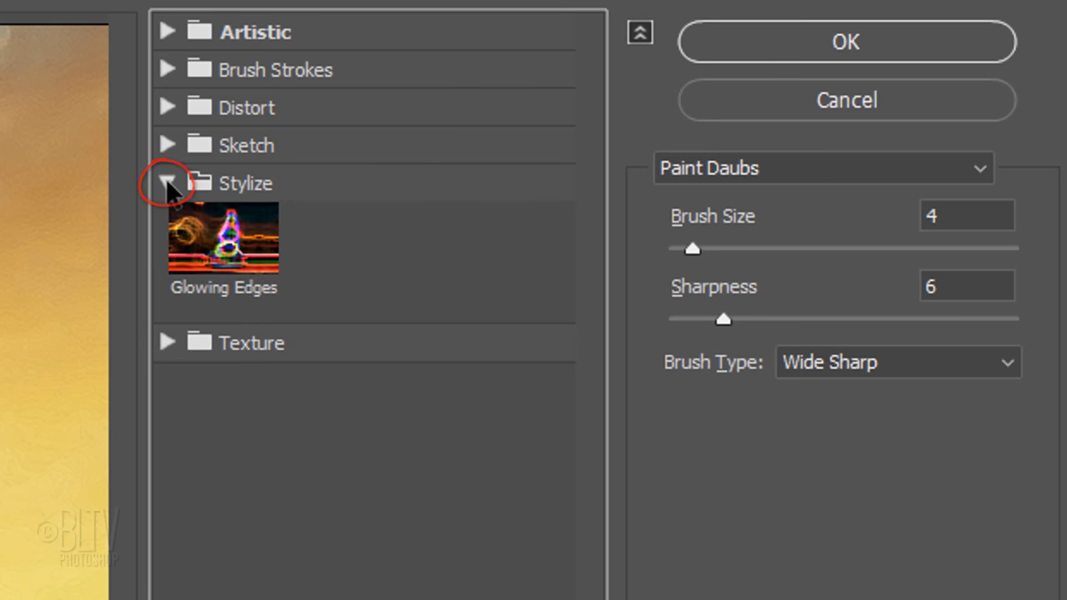
{"action": "left_click", "coordinate": [235, 250]}
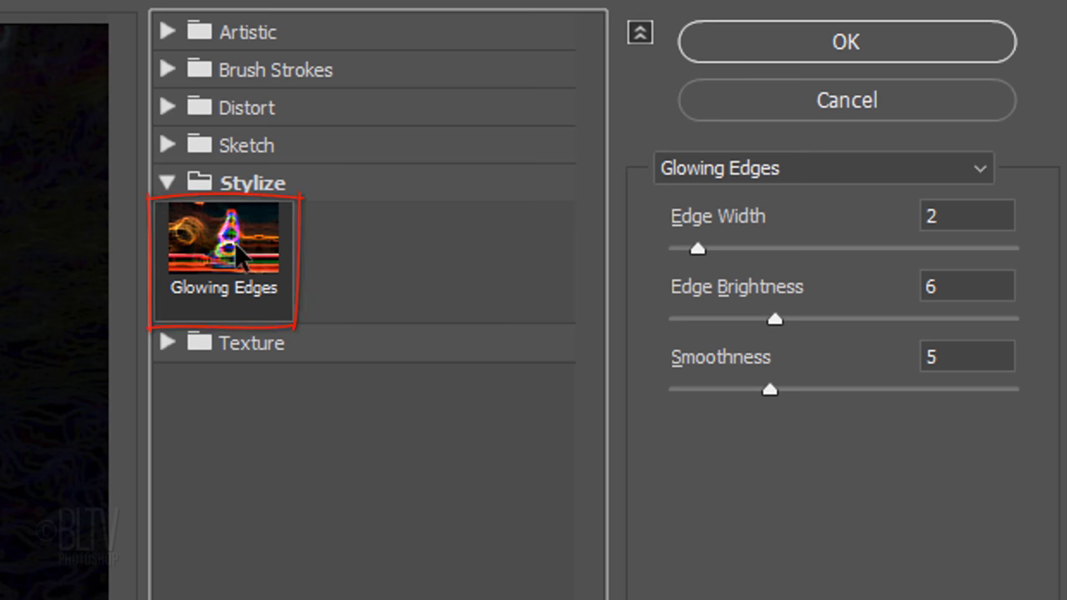
Apply Glowing Edges with edge width 1, edge brightness 12 and smoothness 15.
{"action": "left_click", "coordinate": [975, 211]}
{"action": "type", "text": "1"}
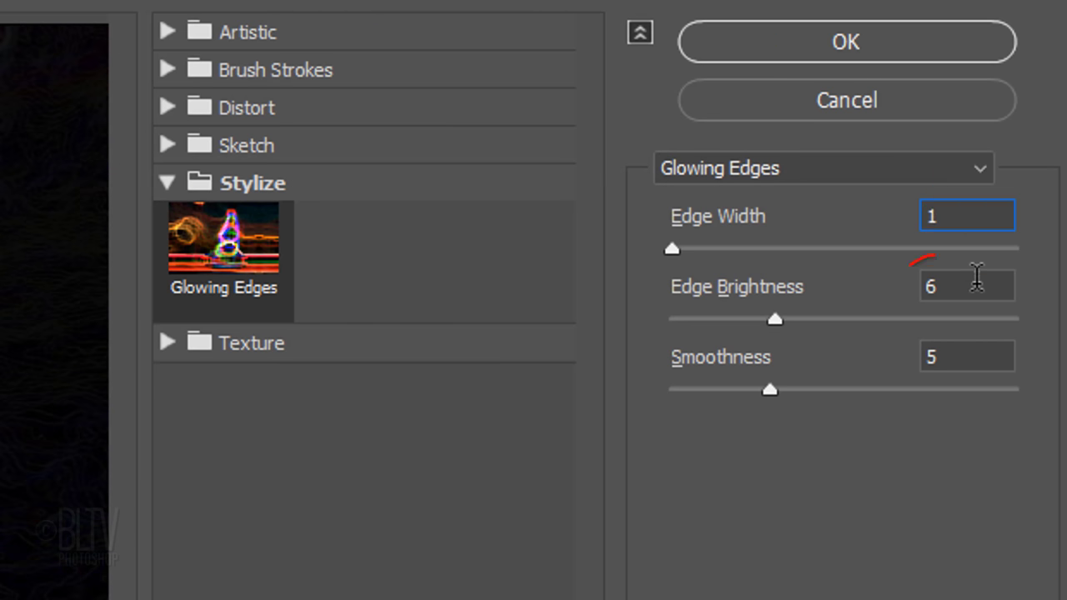
{"action": "left_click", "coordinate": [958, 284]}
{"action": "left_click_drag", "start_coordinate": [843, 294], "coordinate": [851, 293]}
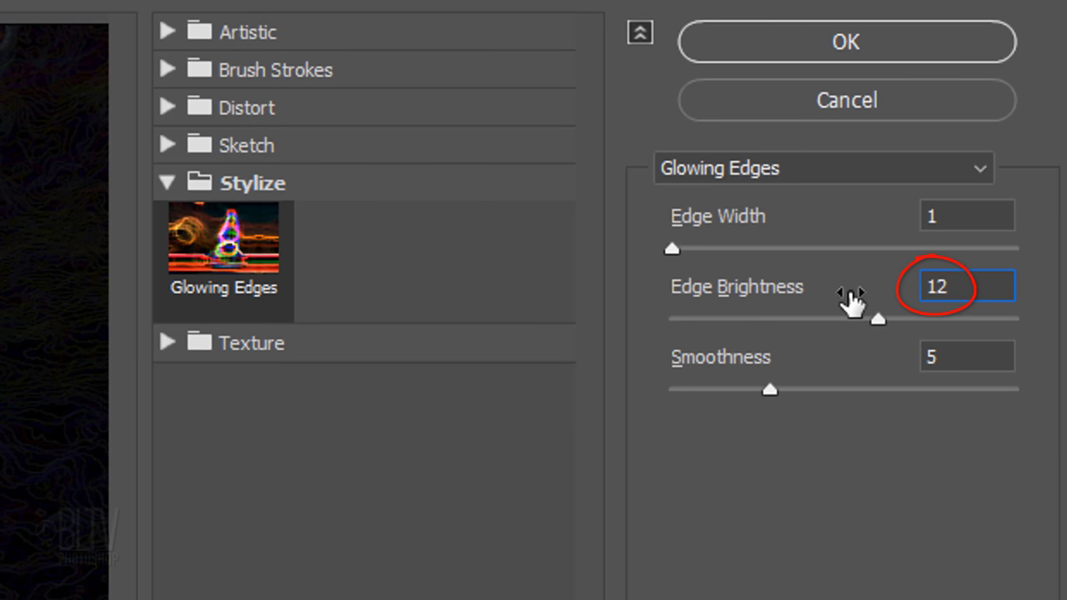
{"action": "left_click", "coordinate": [954, 354]}
{"action": "type", "text": "15"}
{"action": "left_click", "coordinate": [814, 50]}
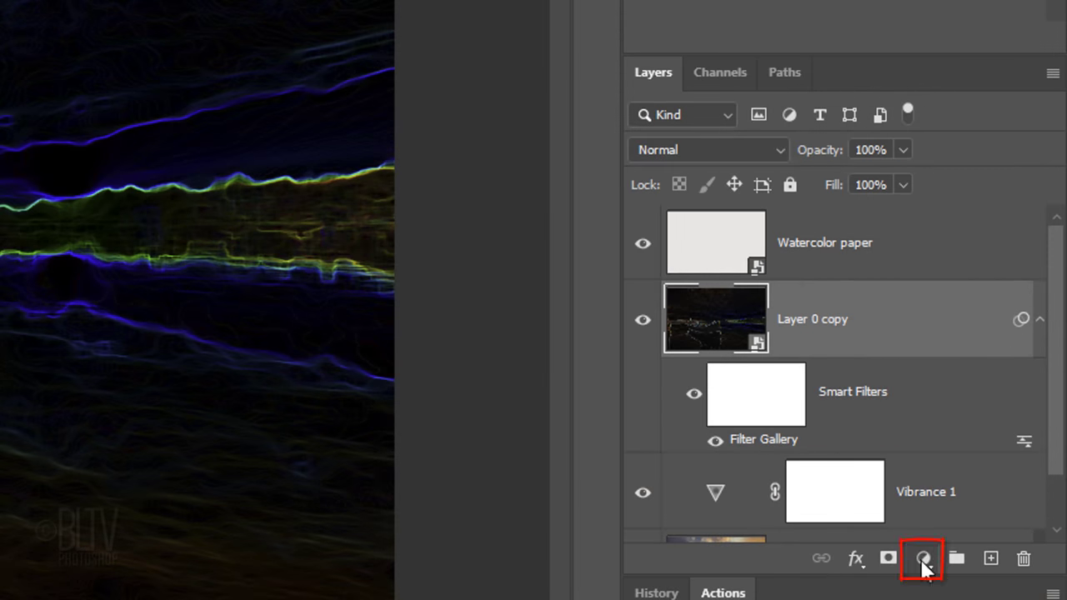
Add an Invert adjustment layer clipped to Layer 0 copy.
{"action": "left_click", "coordinate": [923, 563]}
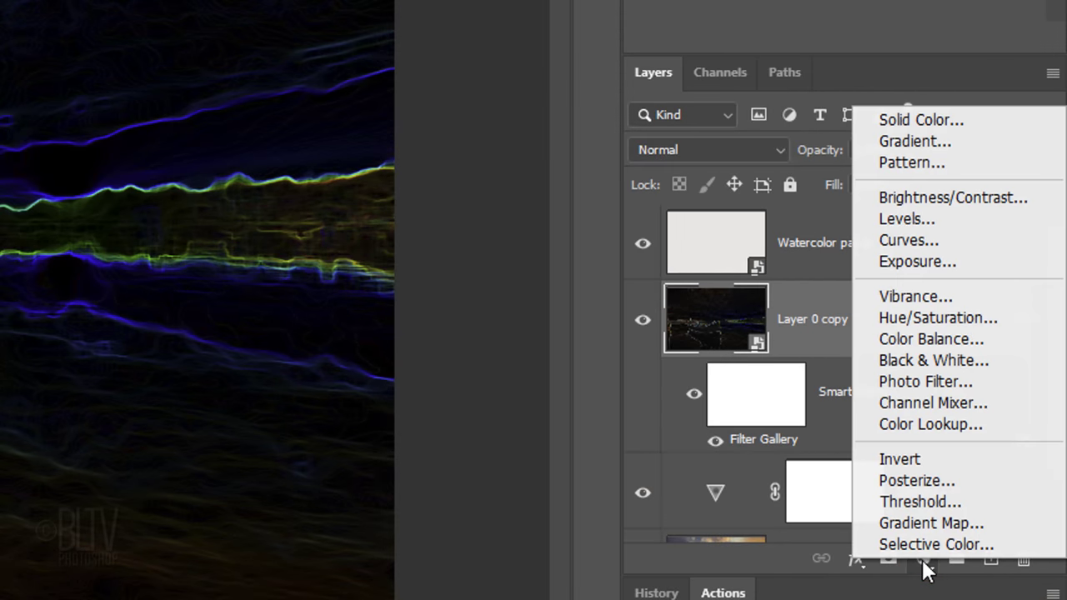
{"action": "left_click", "coordinate": [901, 456]}
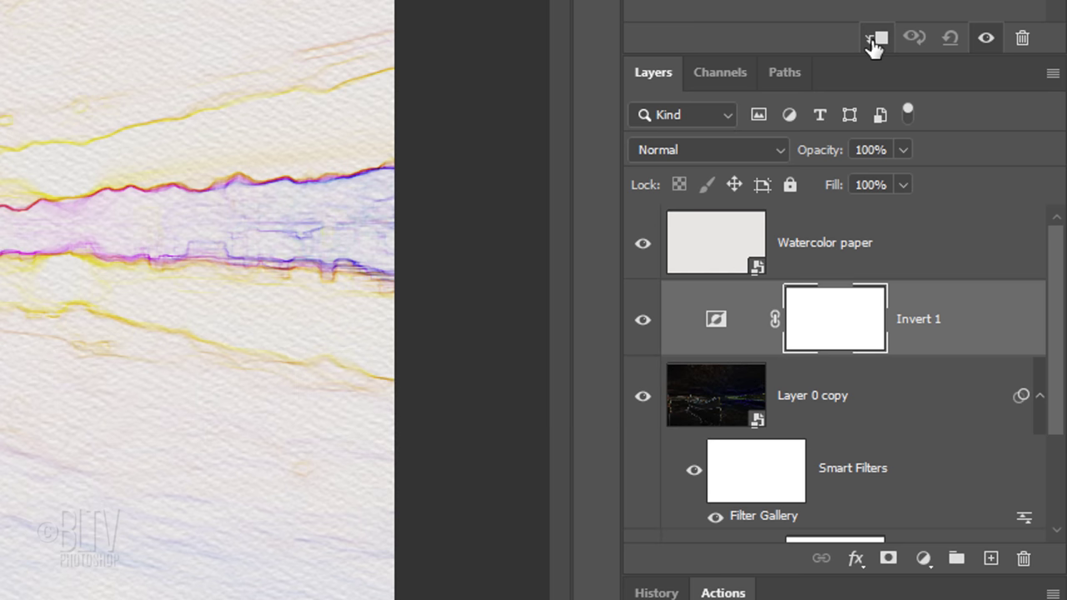
{"action": "key", "text": "ctrl+alt+g"}
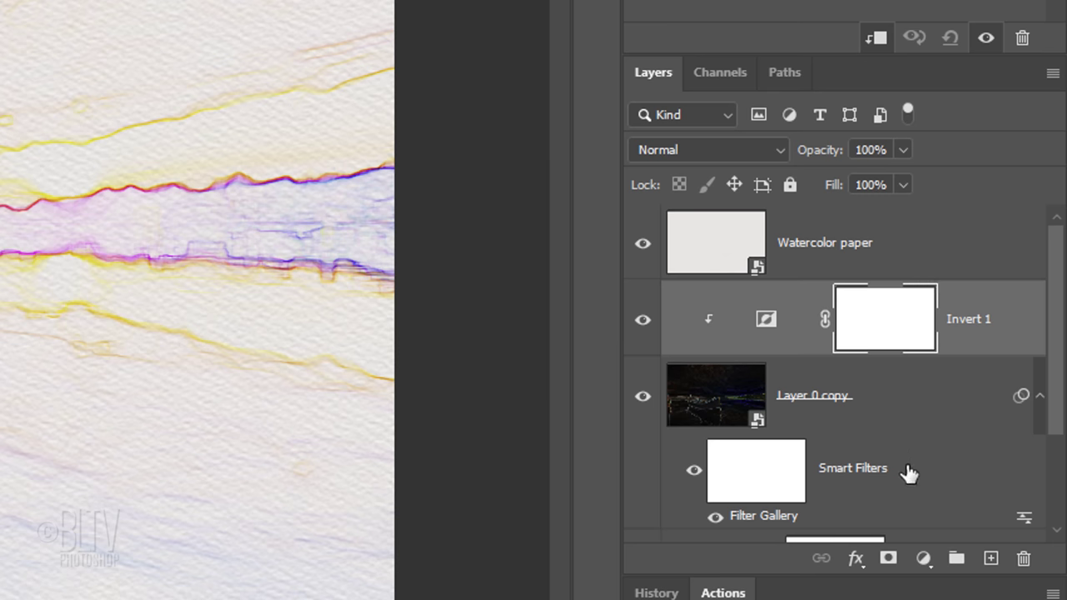
Add a Black & White adjustment layer clipped to the layer below.
{"action": "left_click", "coordinate": [922, 558]}
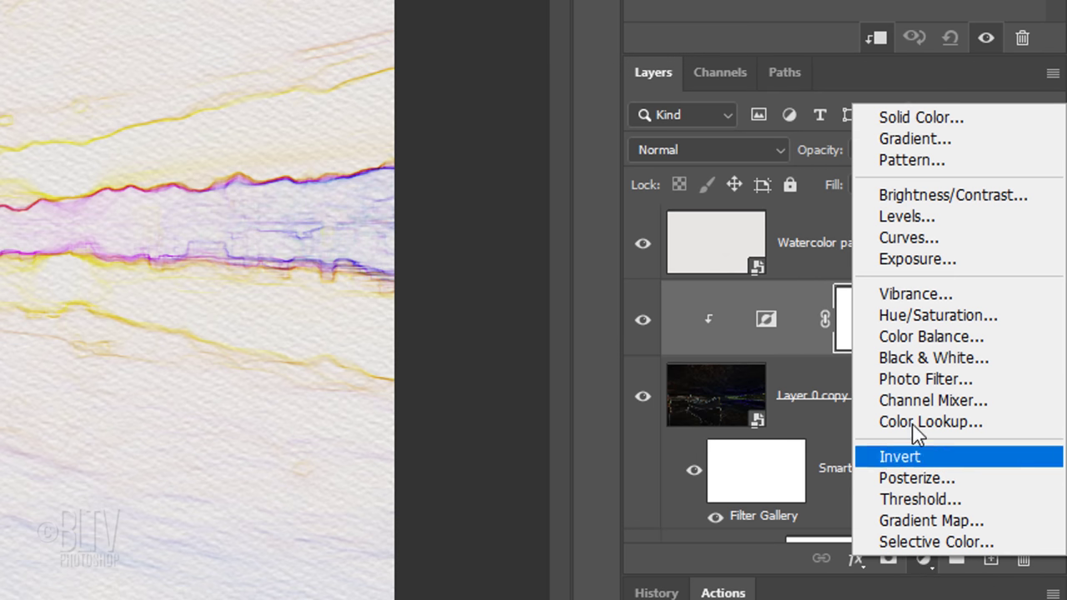
{"action": "left_click", "coordinate": [921, 357]}
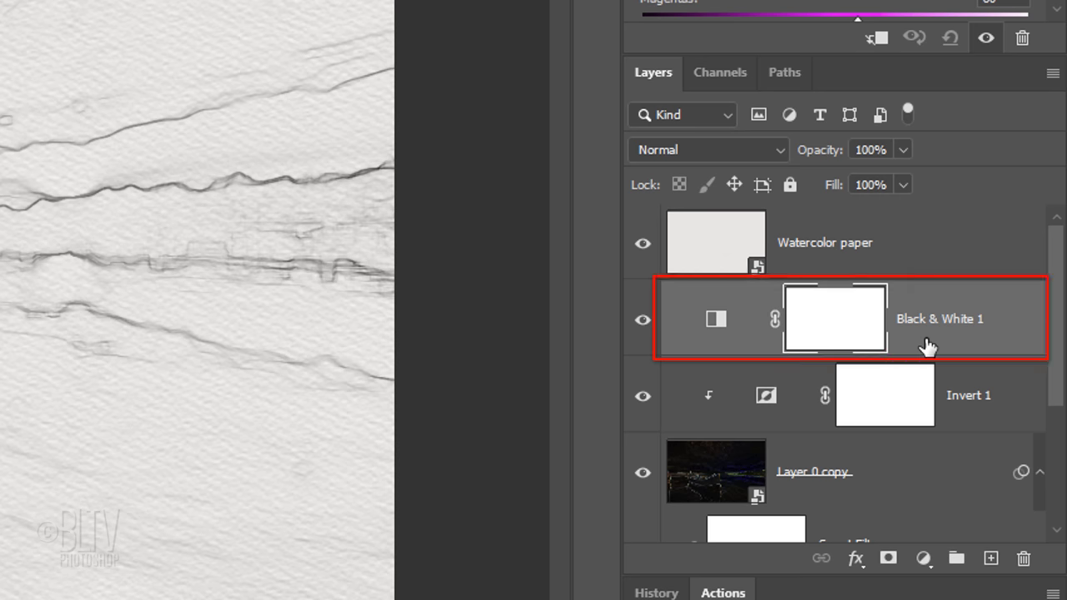
{"action": "left_click", "coordinate": [875, 44]}
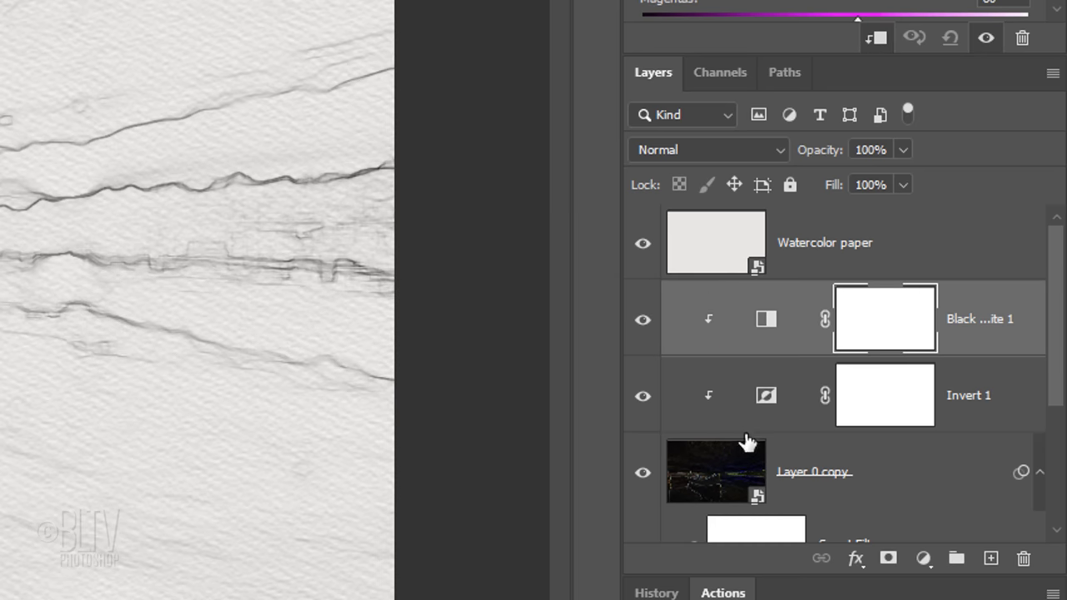
Set Layer 0 copy to Multiply blend mode at 80% opacity.
{"action": "left_click", "coordinate": [727, 473]}
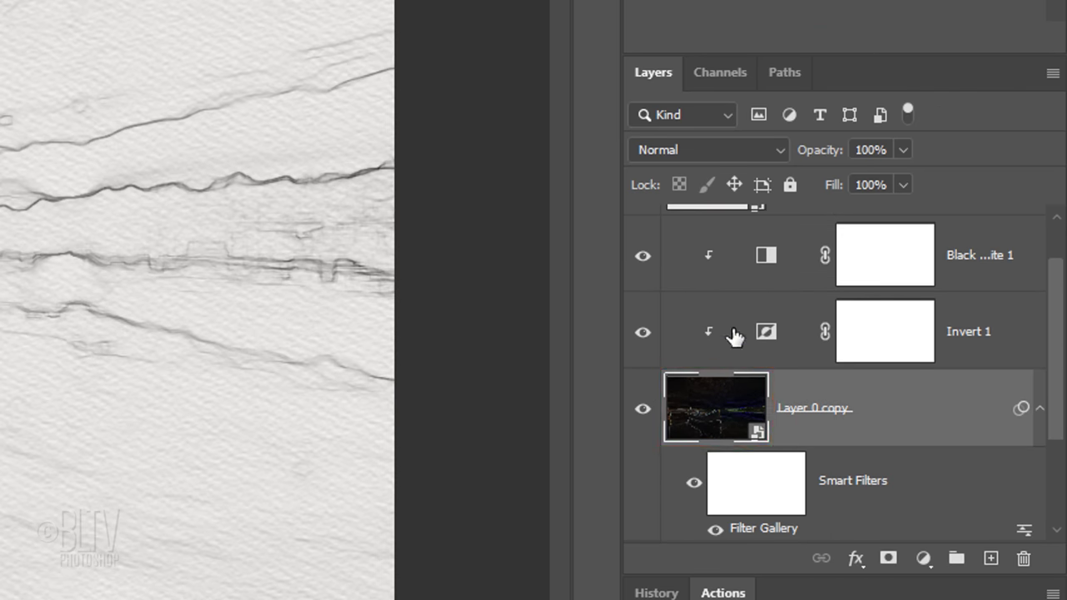
{"action": "left_click", "coordinate": [713, 150]}
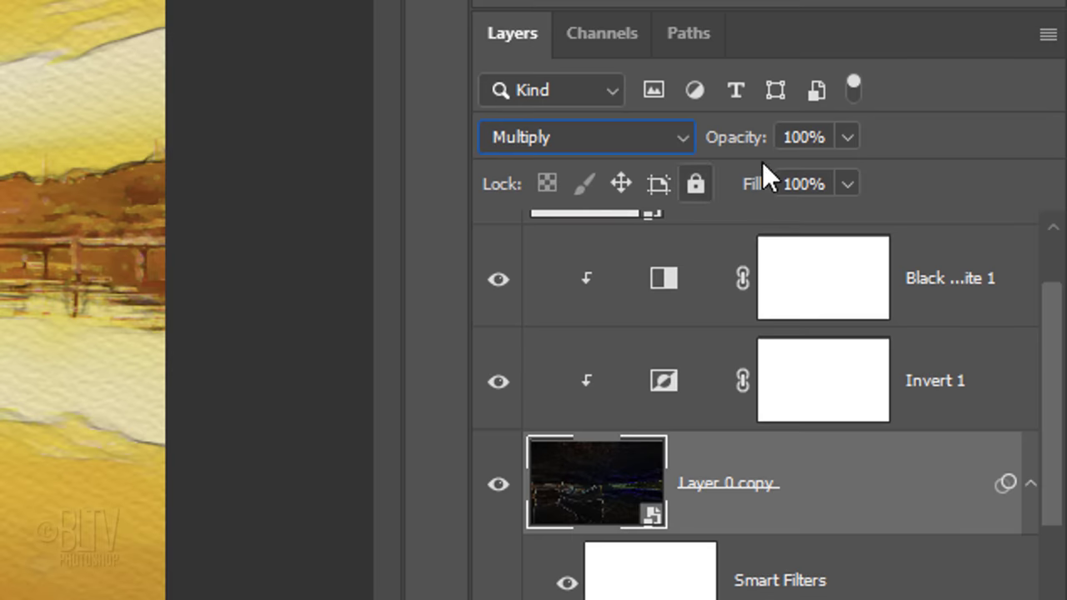
{"action": "left_click", "coordinate": [819, 138]}
{"action": "type", "text": "80"}
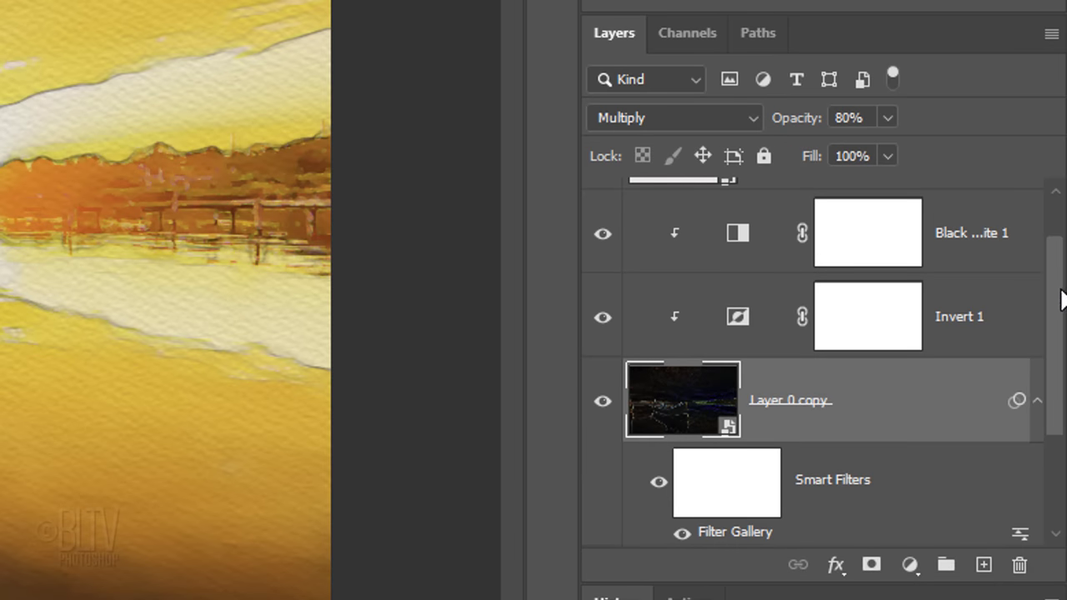
Add a Curves adjustment layer above the Watercolor paper layer at the top of the stack.
{"action": "left_click_drag", "start_coordinate": [1059, 298], "coordinate": [1059, 190]}
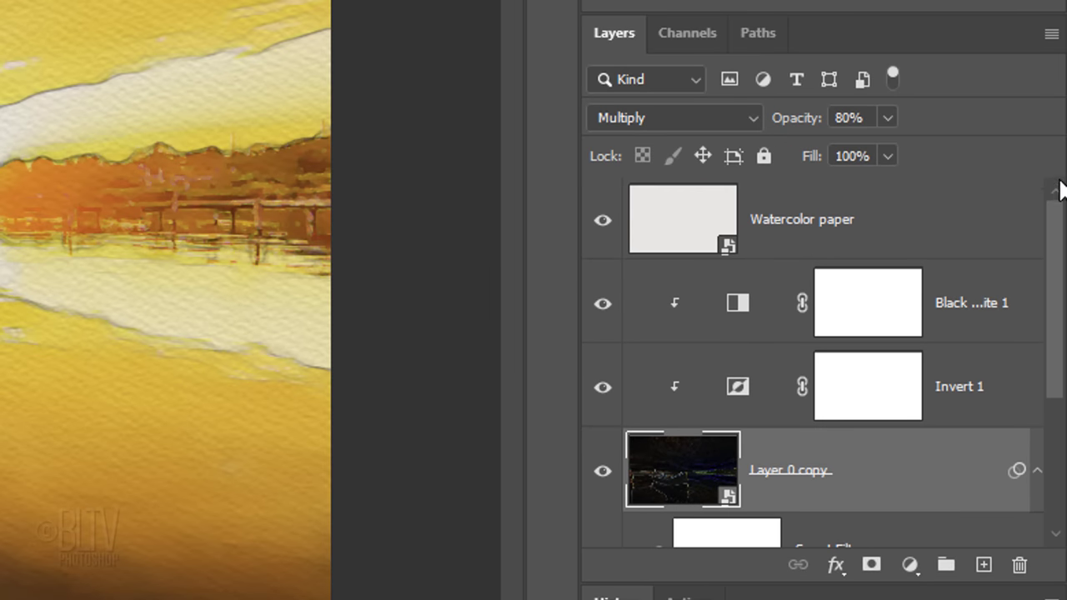
{"action": "left_click", "coordinate": [709, 225]}
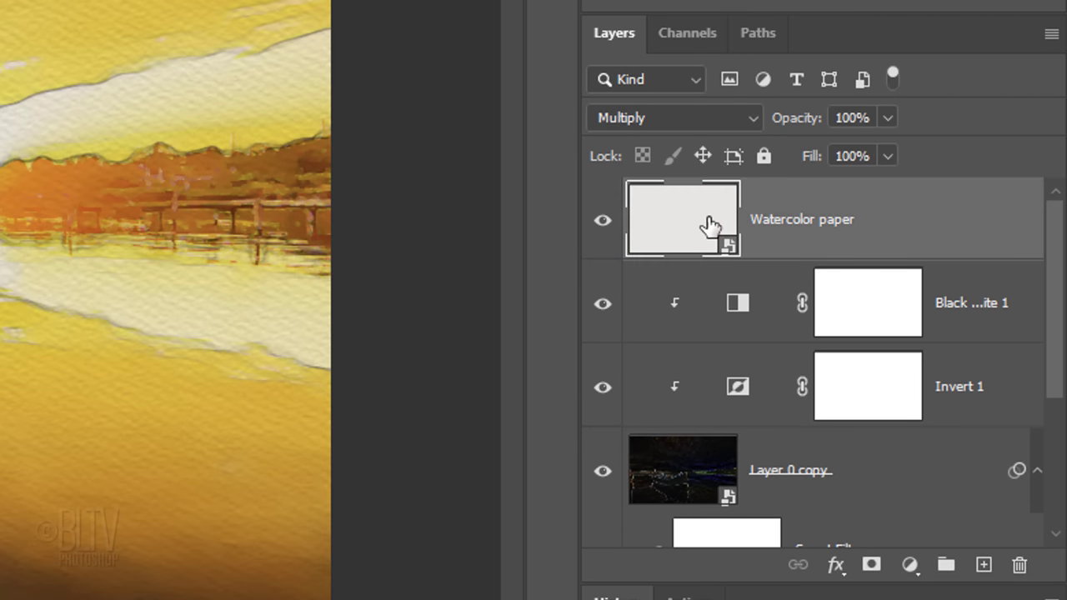
{"action": "left_click", "coordinate": [909, 569]}
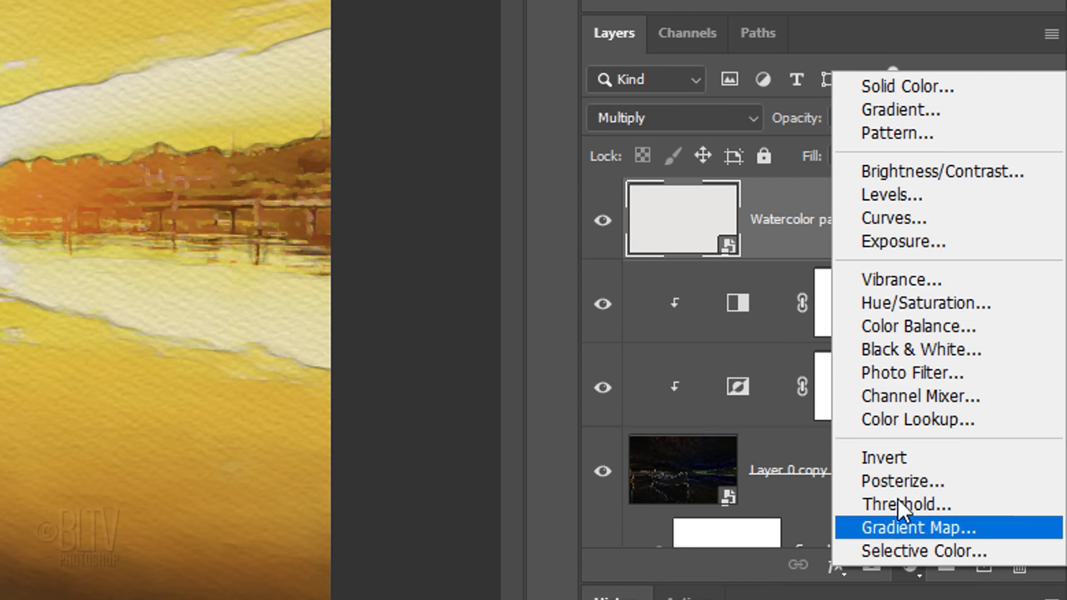
{"action": "left_click", "coordinate": [886, 290]}
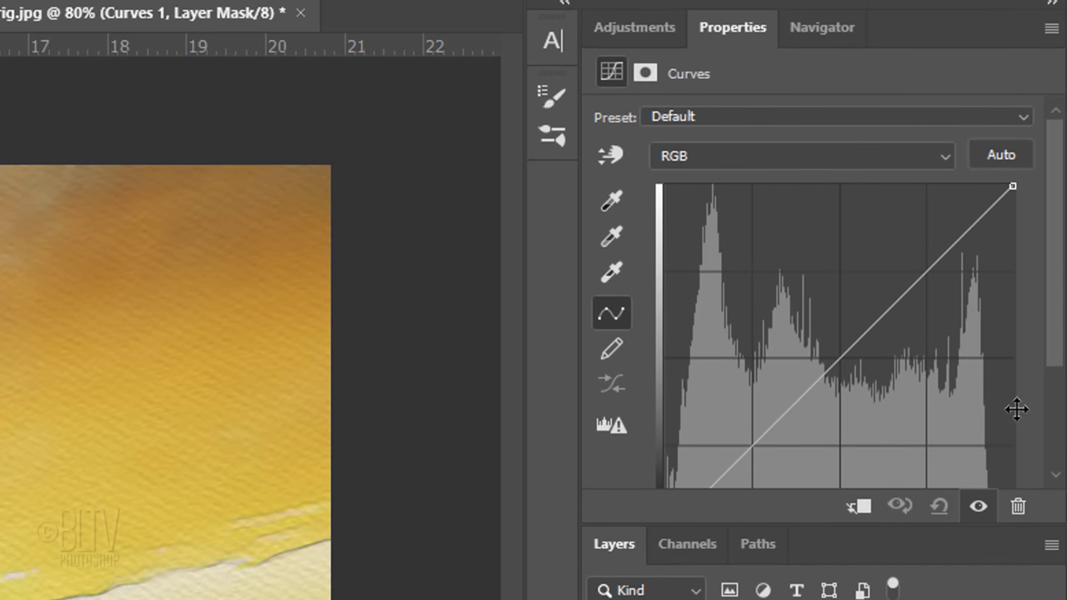
Pull the curve's midpoint down and nudge a second upper point to darken the painting.
{"action": "left_click_drag", "start_coordinate": [1051, 347], "coordinate": [1049, 370]}
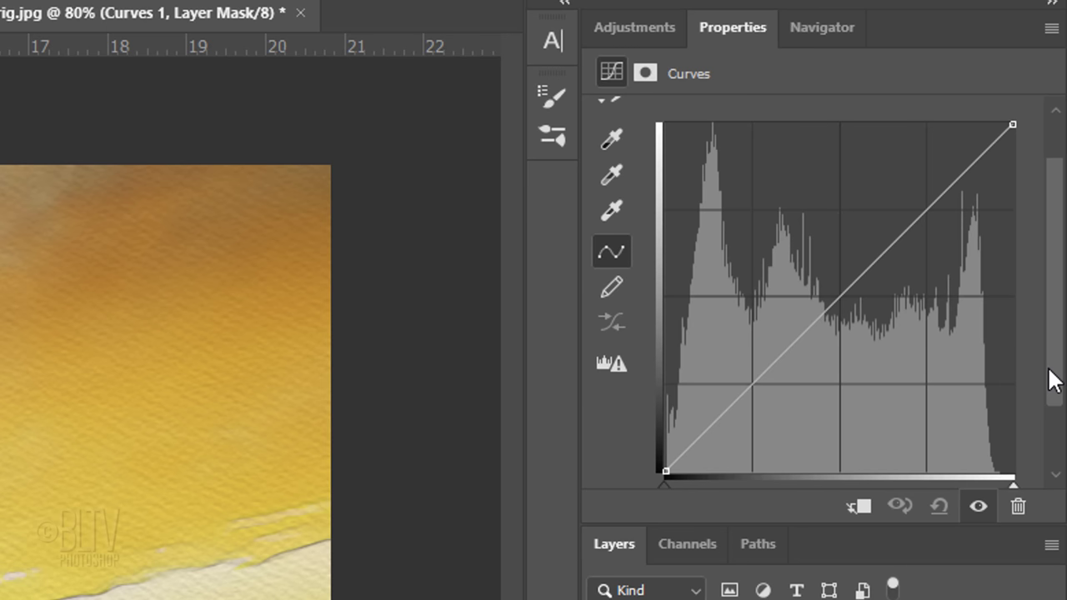
{"action": "left_click", "coordinate": [845, 293]}
{"action": "left_click_drag", "start_coordinate": [845, 294], "coordinate": [839, 325]}
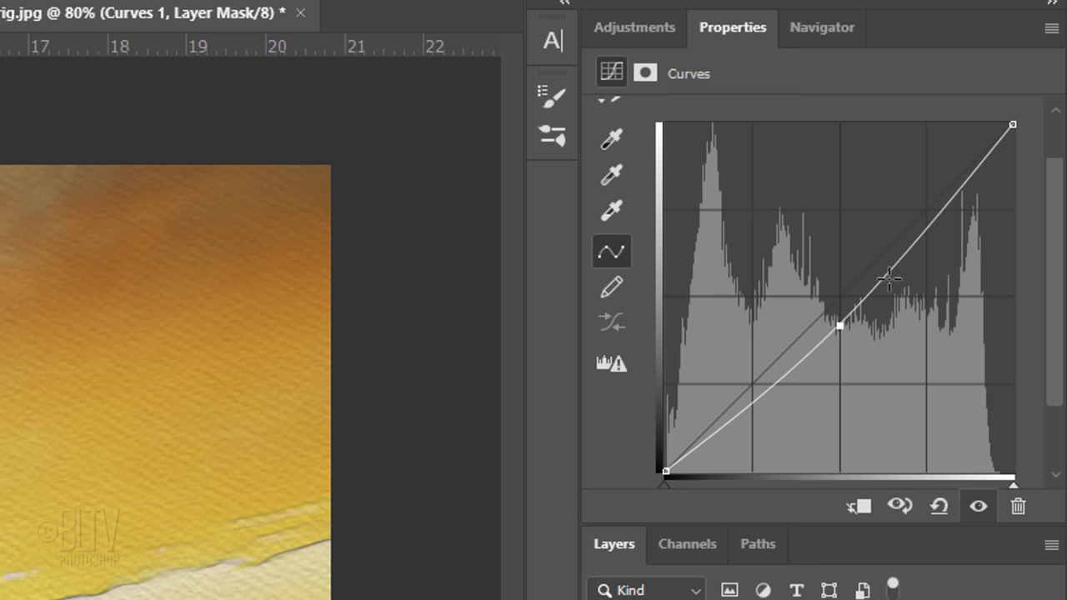
{"action": "left_click", "coordinate": [928, 223]}
{"action": "left_click_drag", "start_coordinate": [927, 223], "coordinate": [925, 220]}
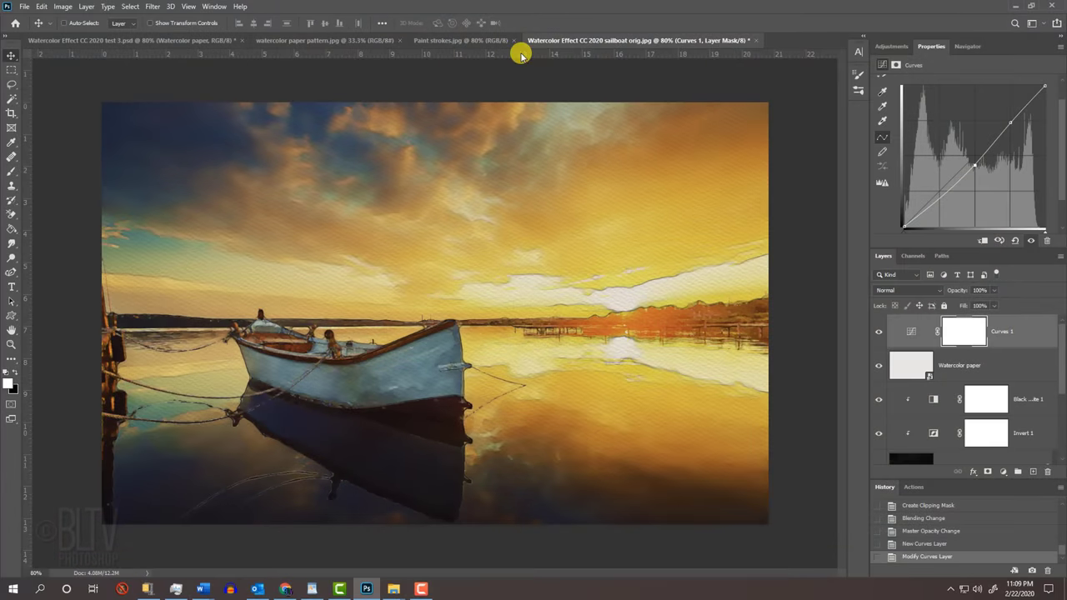
Load the Paint strokes luminosity as a selection and drag the image into the sailboat document.
{"action": "left_click", "coordinate": [457, 42]}
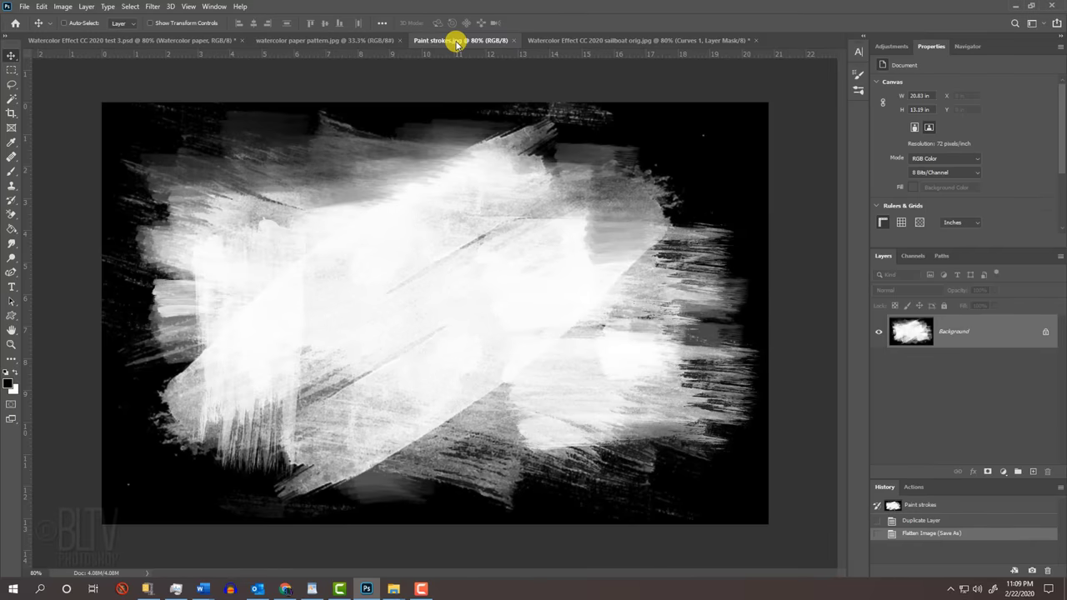
{"action": "key", "text": "ctrl+alt+2"}
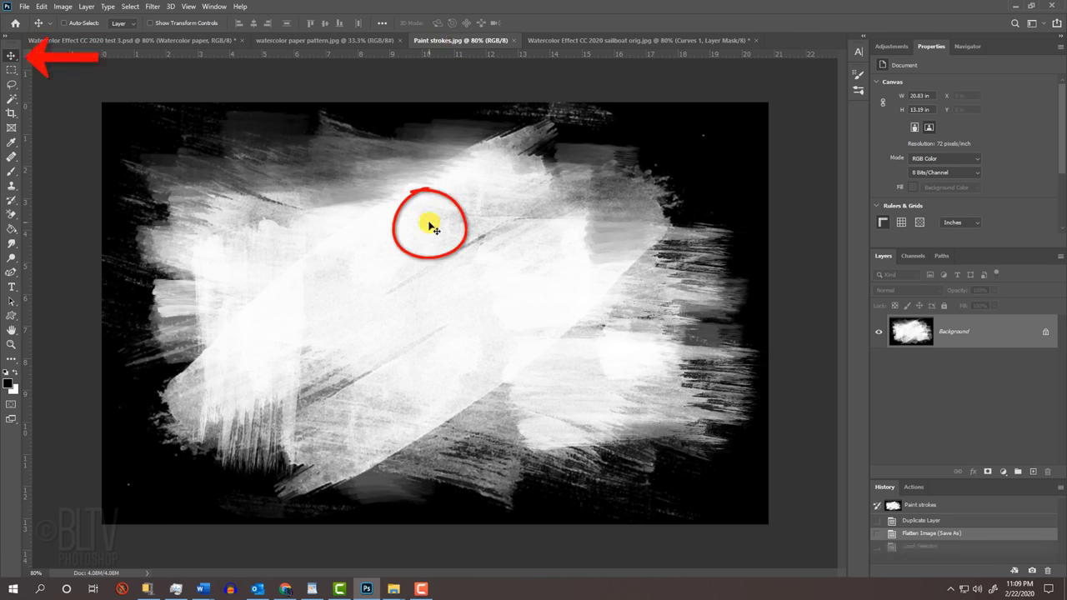
{"action": "left_click", "coordinate": [566, 41]}
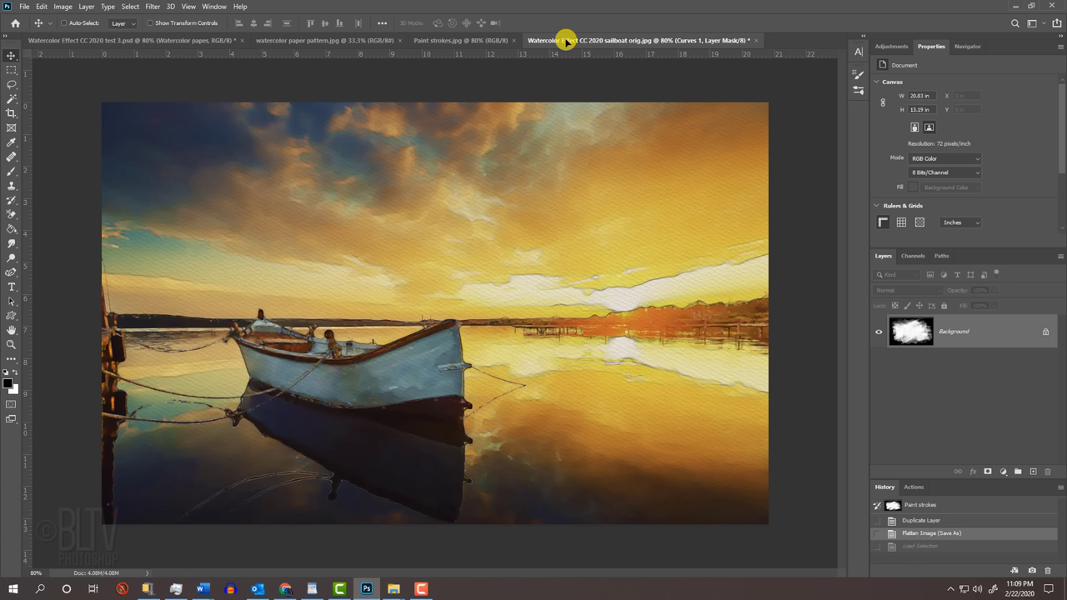
{"action": "mouse_move", "coordinate": [565, 41]}
{"action": "left_mouse_down"}
{"action": "mouse_move", "coordinate": [503, 129]}
{"action": "mouse_move", "coordinate": [419, 309]}
{"action": "left_mouse_up"}
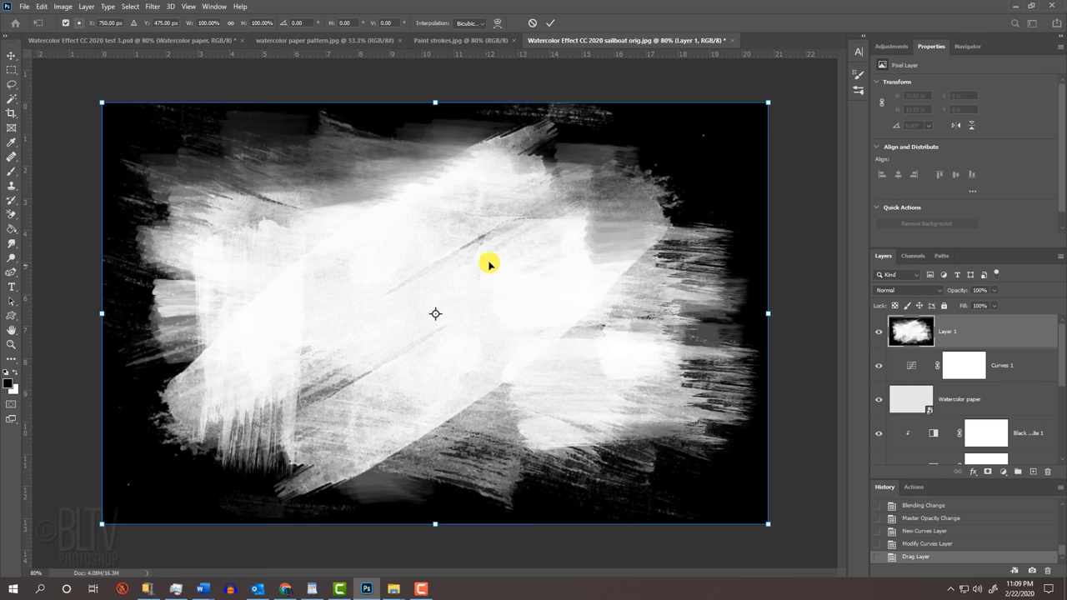
Test-resize the brush-stroke layer from its centre, then cancel the transform.
{"action": "left_click_drag", "start_coordinate": [767, 104], "coordinate": [768, 104]}
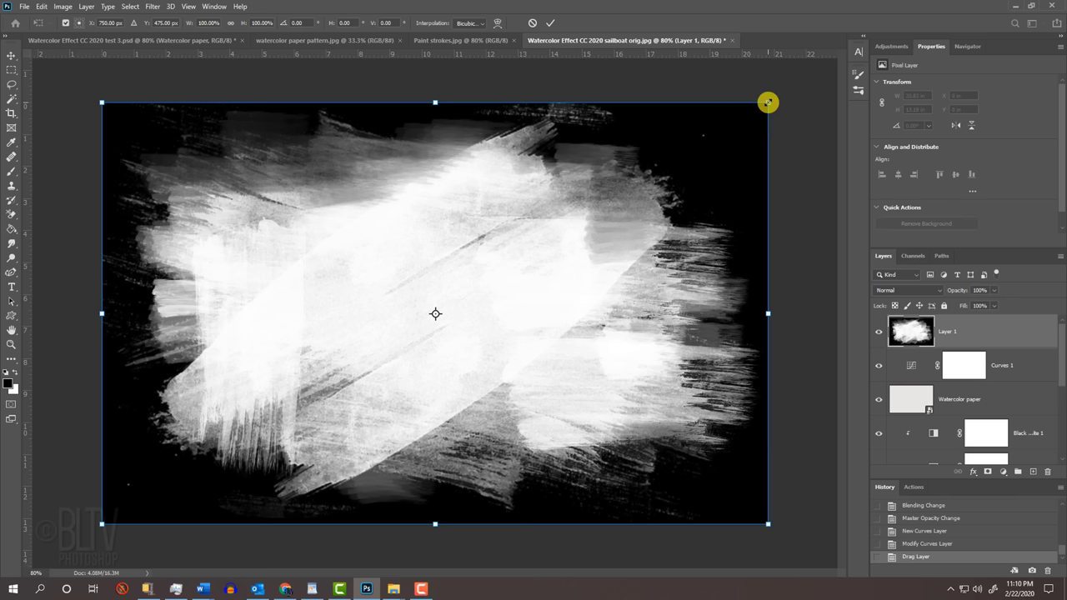
{"action": "key", "text": "alt+shift"}
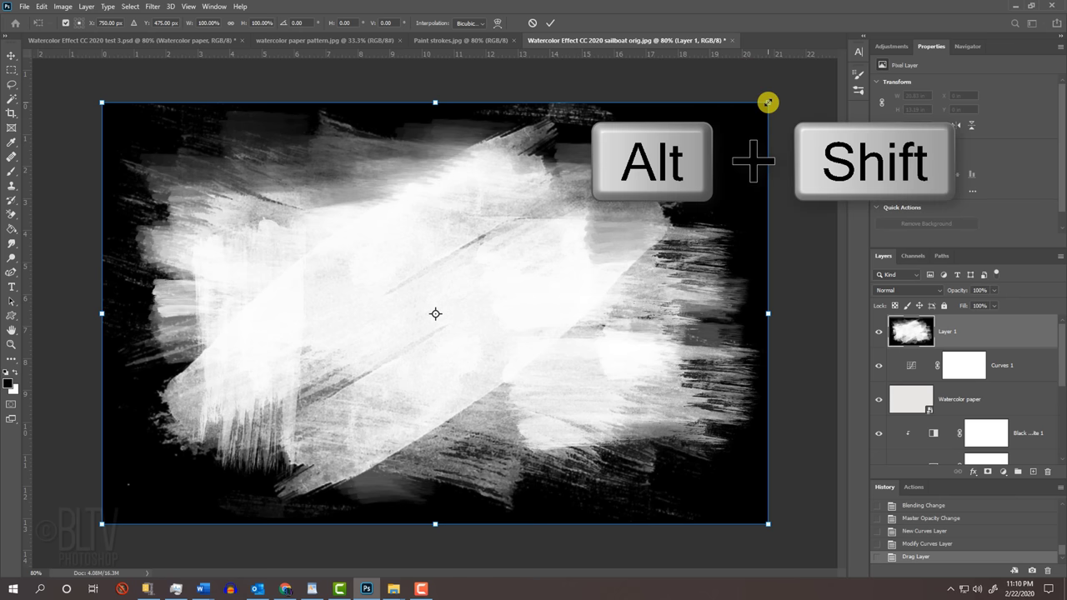
{"action": "mouse_move", "coordinate": [767, 102]}
{"action": "left_mouse_down"}
{"action": "mouse_move", "coordinate": [614, 205]}
{"action": "mouse_move", "coordinate": [770, 109]}
{"action": "left_mouse_up"}
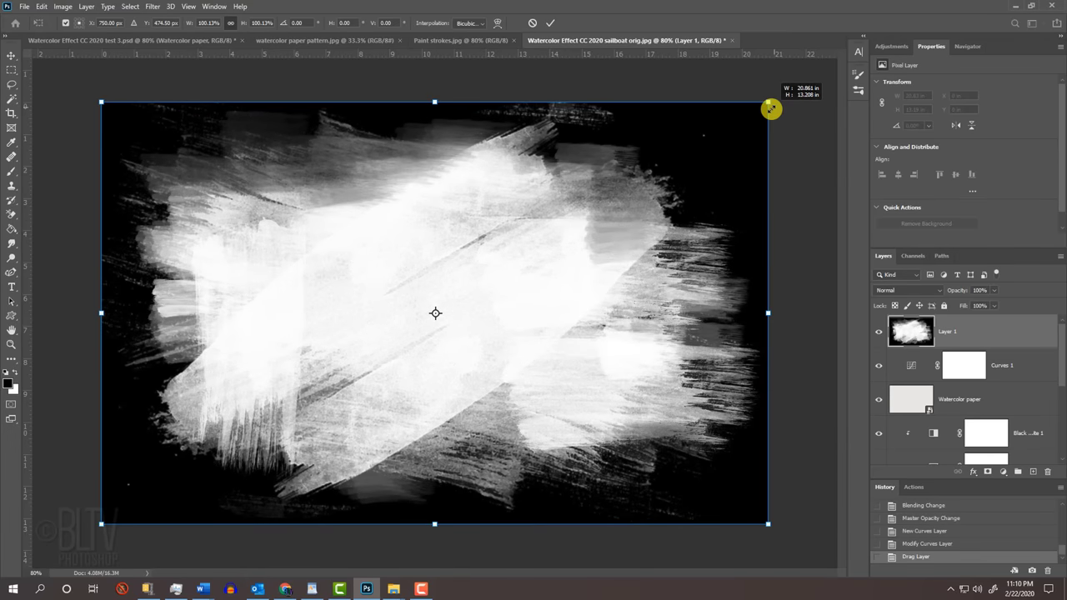
{"action": "key", "text": "alt"}
{"action": "left_click", "coordinate": [769, 312]}
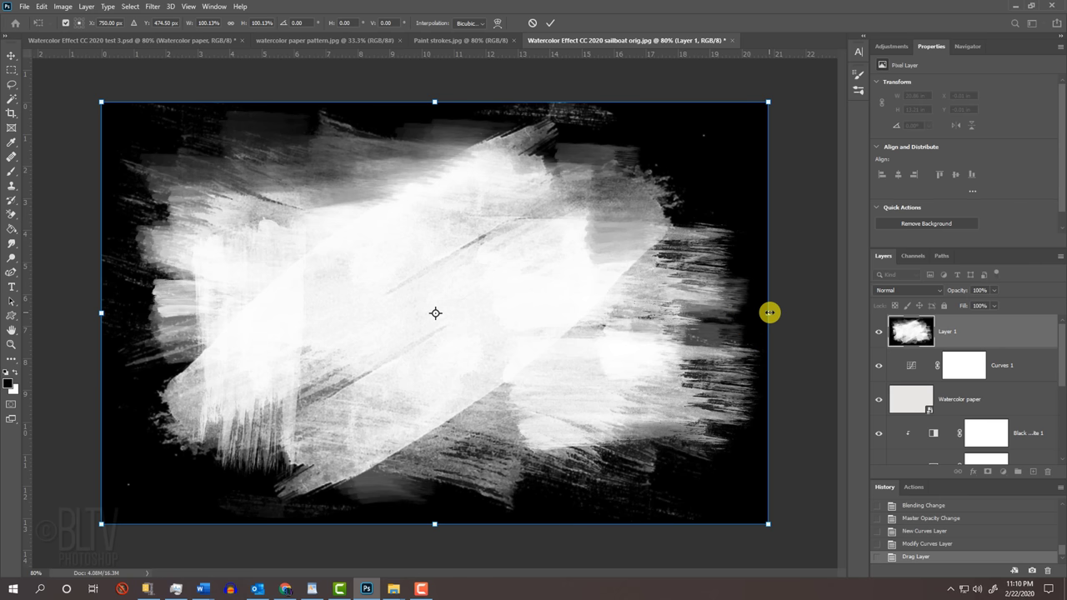
{"action": "key", "text": "alt"}
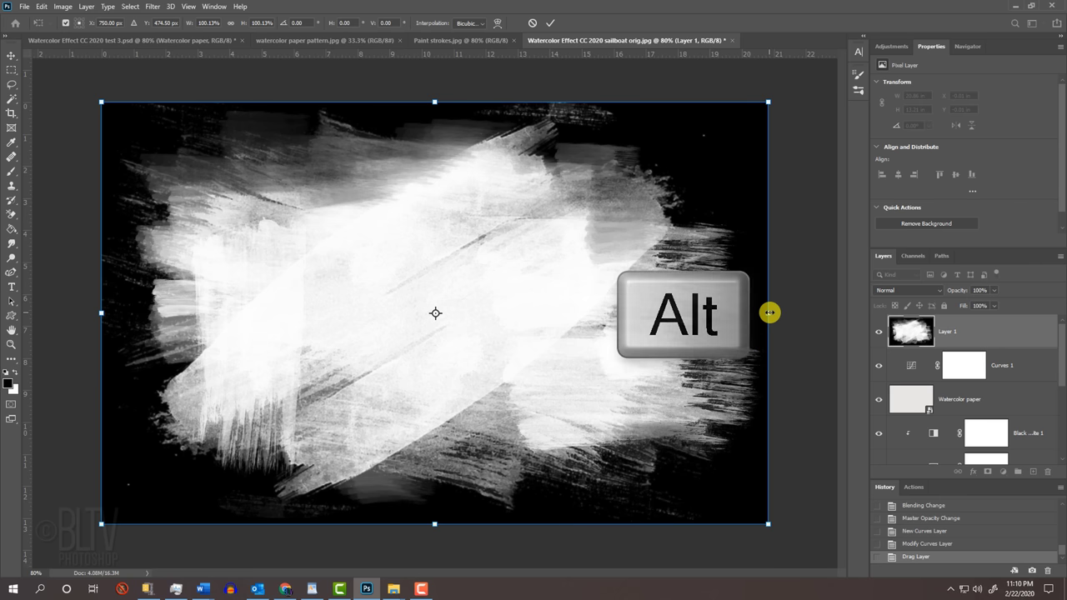
{"action": "mouse_move", "coordinate": [769, 312]}
{"action": "left_mouse_down"}
{"action": "mouse_move", "coordinate": [626, 312]}
{"action": "mouse_move", "coordinate": [764, 301]}
{"action": "left_mouse_up"}
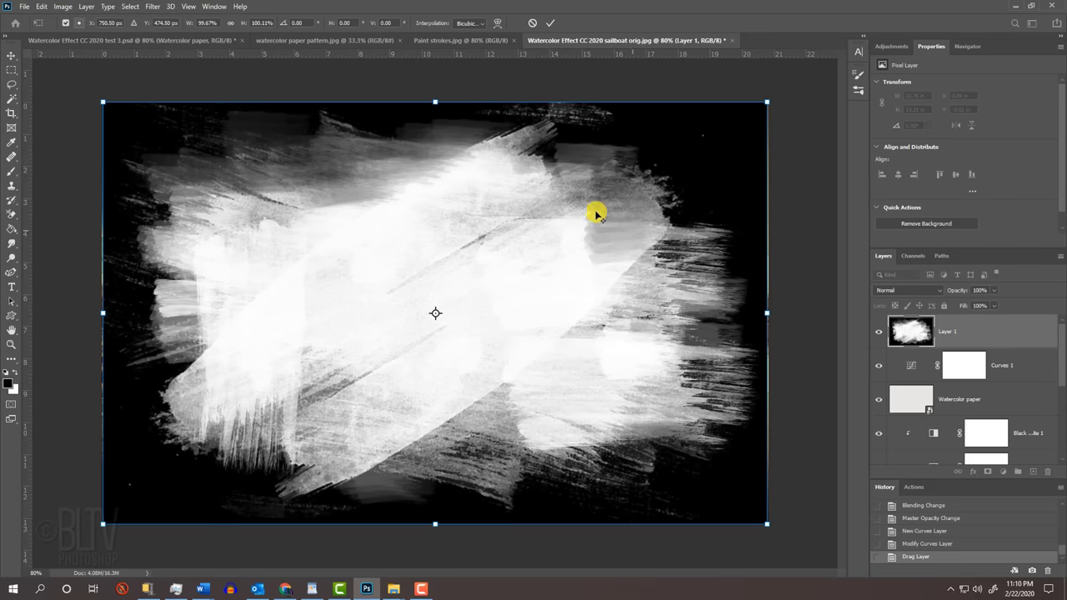
{"action": "mouse_move", "coordinate": [435, 101]}
{"action": "left_mouse_down"}
{"action": "mouse_move", "coordinate": [427, 213]}
{"action": "mouse_move", "coordinate": [444, 100]}
{"action": "left_mouse_up"}
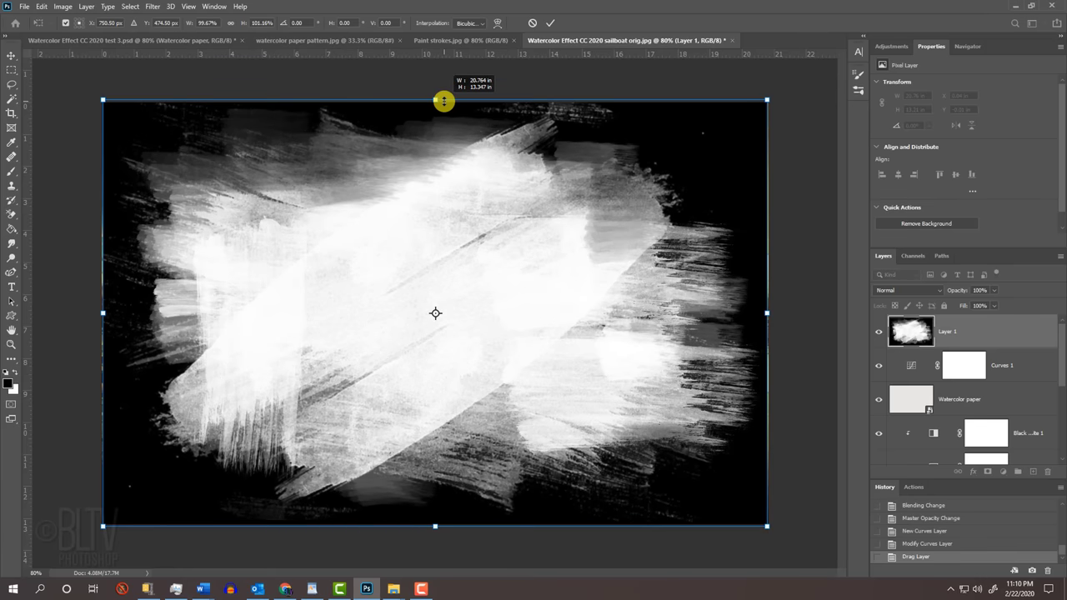
{"action": "left_click", "coordinate": [531, 23]}
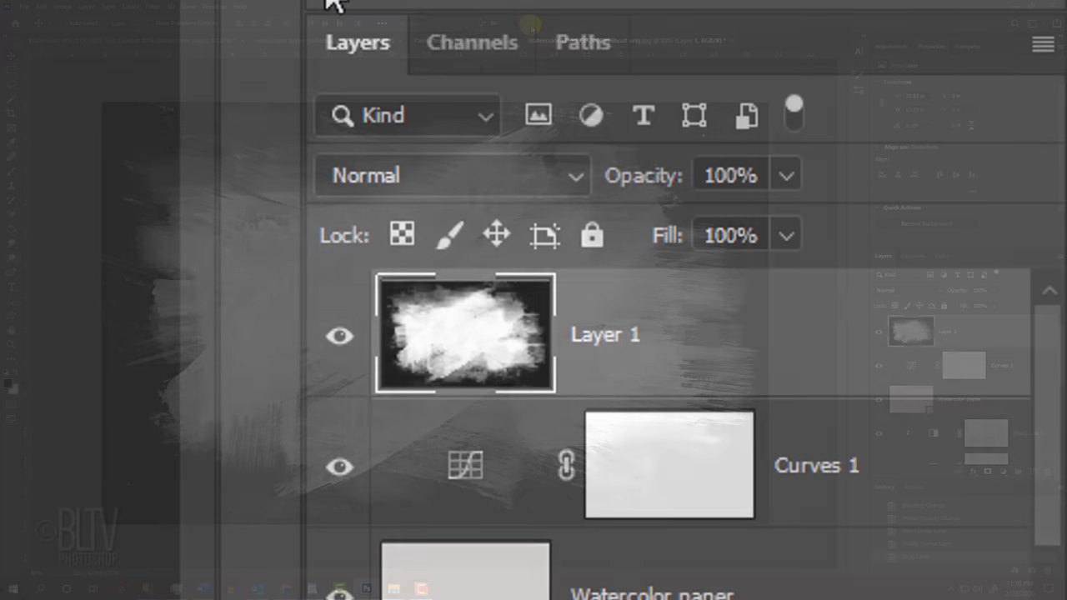
Load the RGB channel as a selection and delete the brush-stroke Layer 1.
{"action": "left_click", "coordinate": [911, 257]}
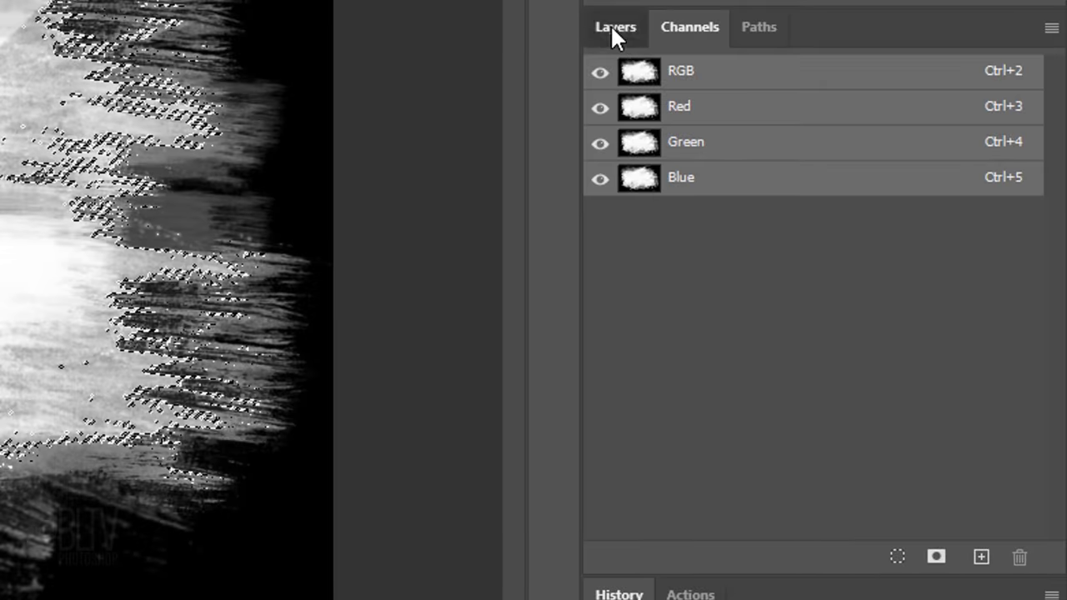
{"action": "left_click", "coordinate": [613, 28]}
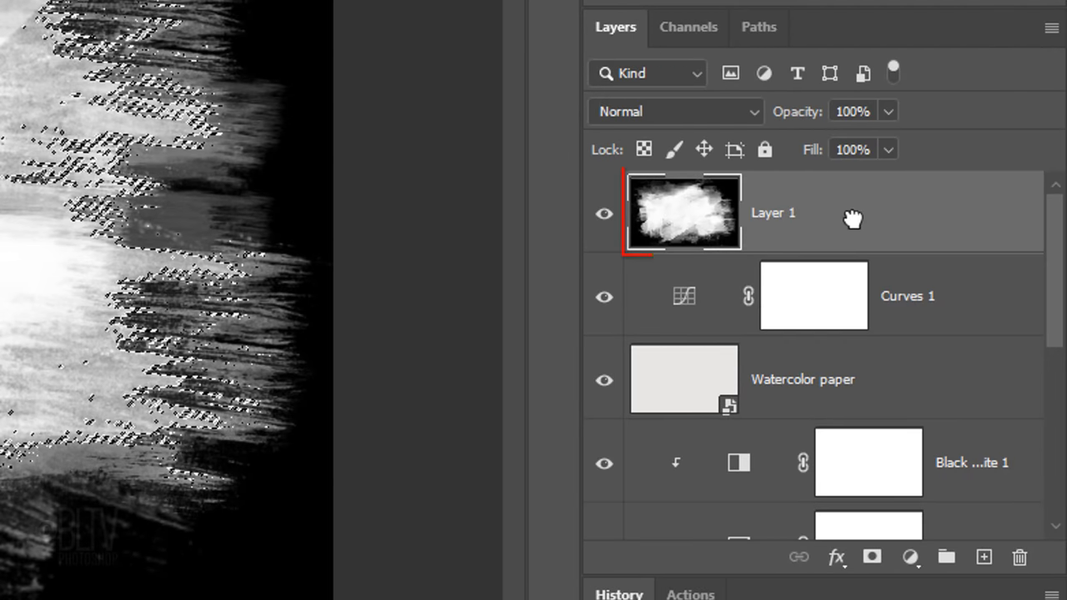
{"action": "left_click_drag", "start_coordinate": [852, 219], "coordinate": [1019, 554]}
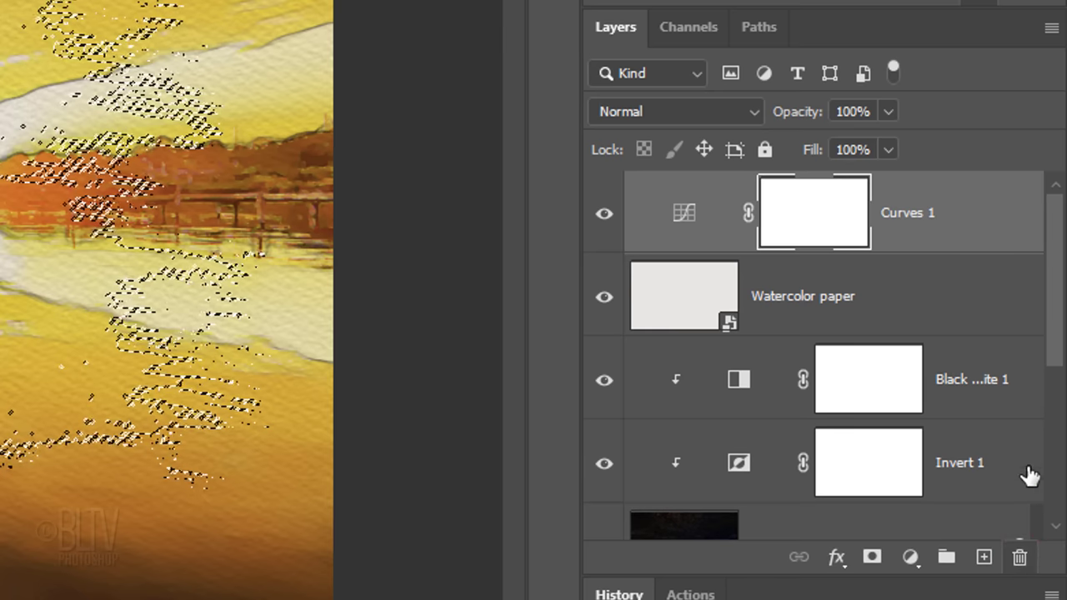
Set Layer 0 copy's opacity to 80%.
{"action": "scroll", "coordinate": [1048, 457], "scroll_direction": "down", "scroll_amount": 4}
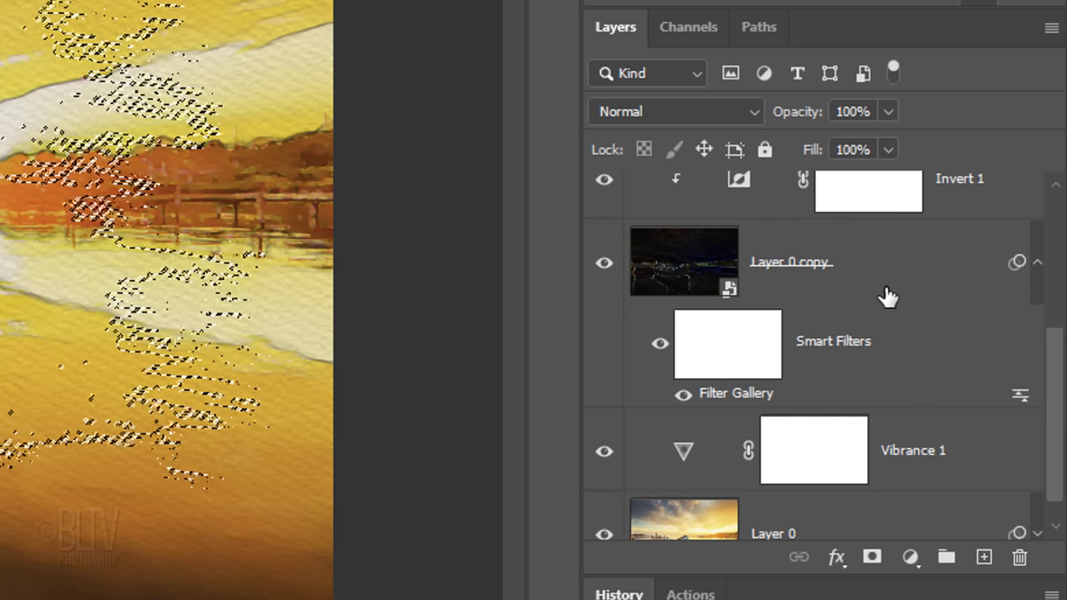
{"action": "left_click", "coordinate": [883, 271]}
{"action": "key", "text": "8"}
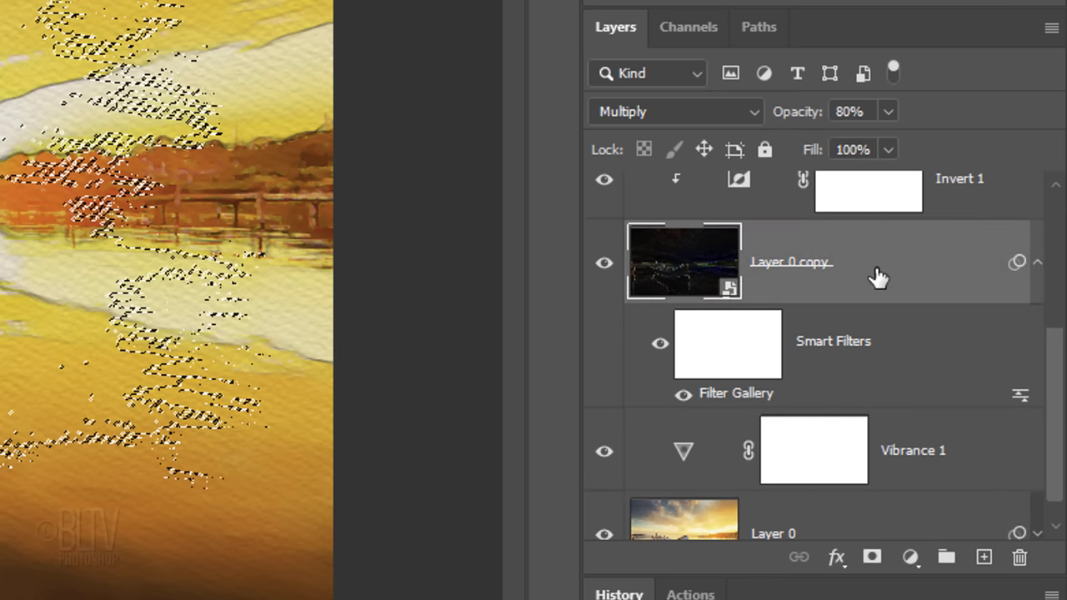
Add a brush-stroke layer mask to Layer 0 copy and duplicate it onto Layer 0.
{"action": "left_click", "coordinate": [872, 558]}
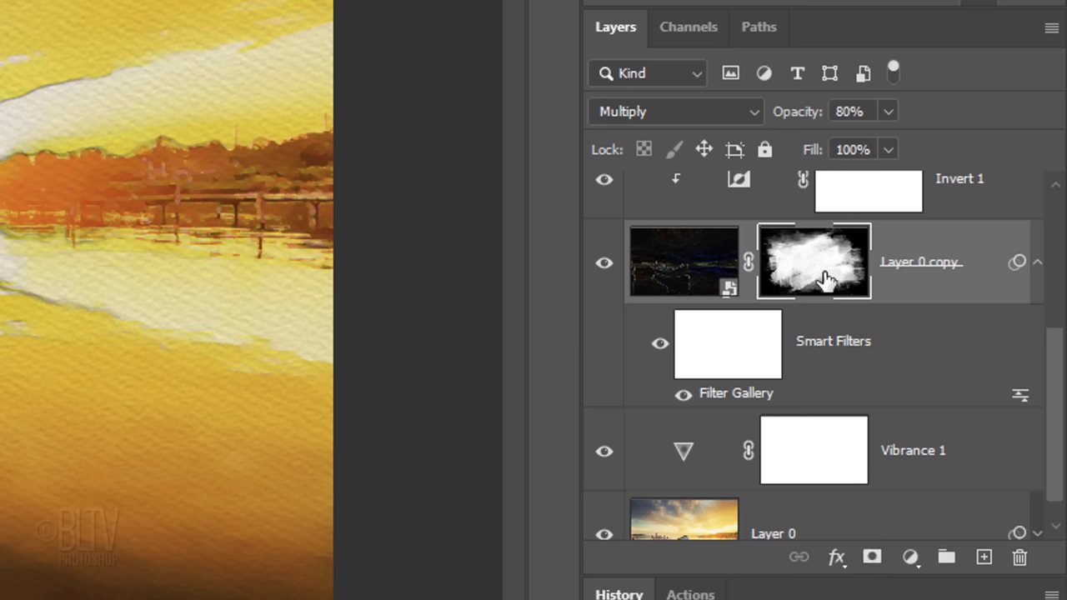
{"action": "key", "text": "alt"}
{"action": "left_click_drag", "start_coordinate": [823, 278], "coordinate": [837, 523]}
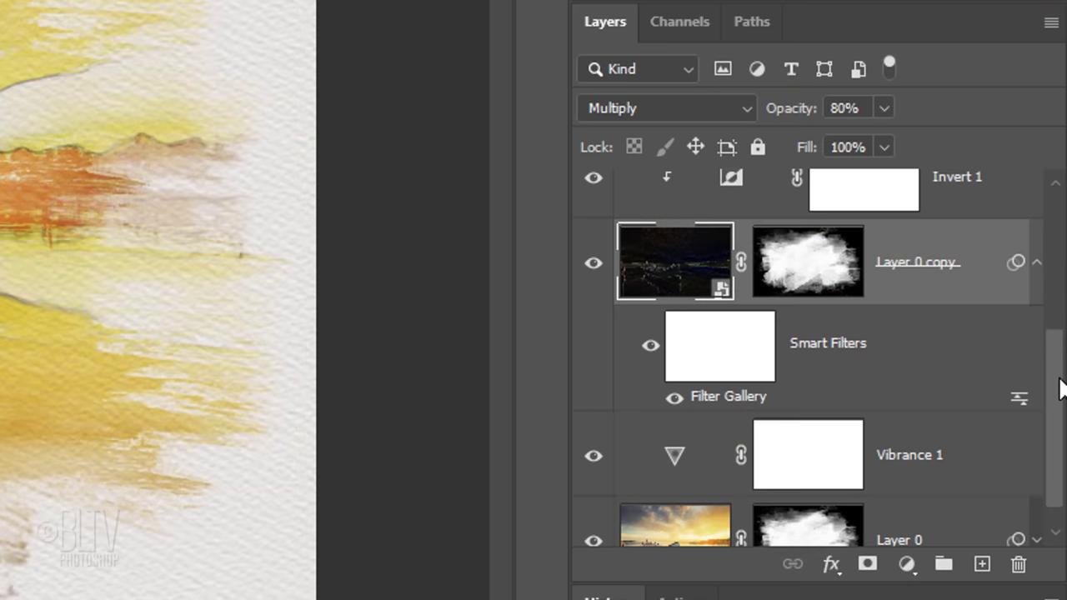
Adjust the Curves 1 lower point and pull its upper point down and left.
{"action": "left_click_drag", "start_coordinate": [1059, 389], "coordinate": [1062, 191]}
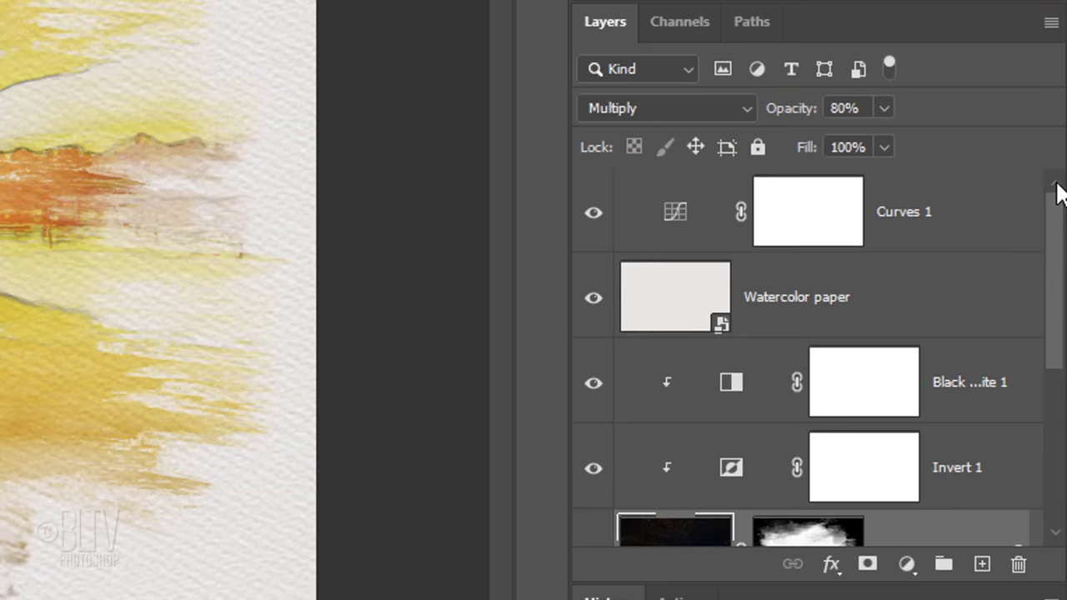
{"action": "left_click", "coordinate": [681, 215]}
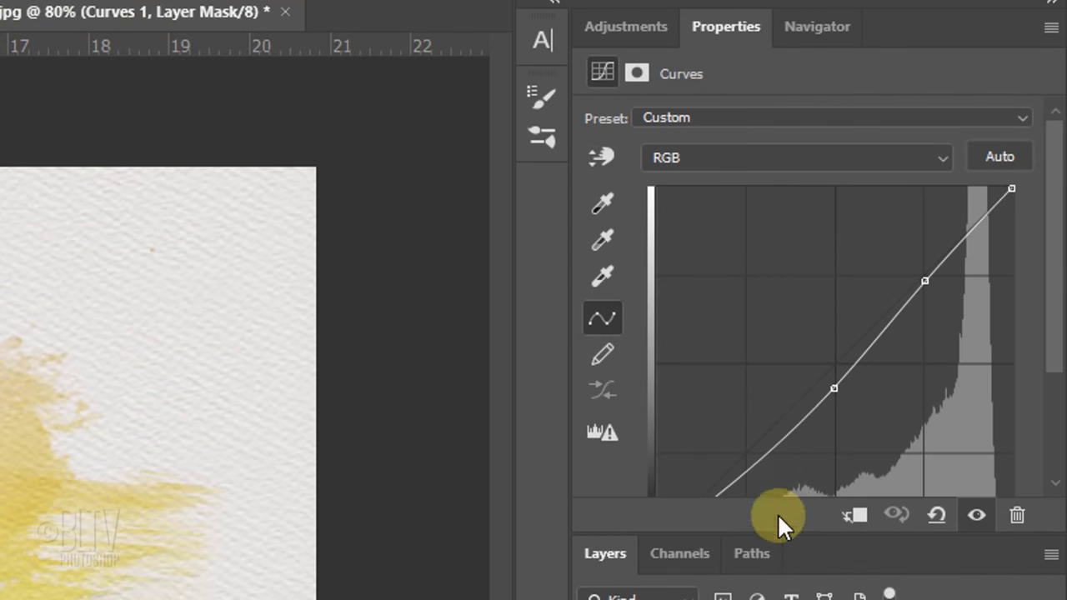
{"action": "left_click_drag", "start_coordinate": [831, 397], "coordinate": [832, 394]}
{"action": "left_click_drag", "start_coordinate": [924, 281], "coordinate": [907, 285]}
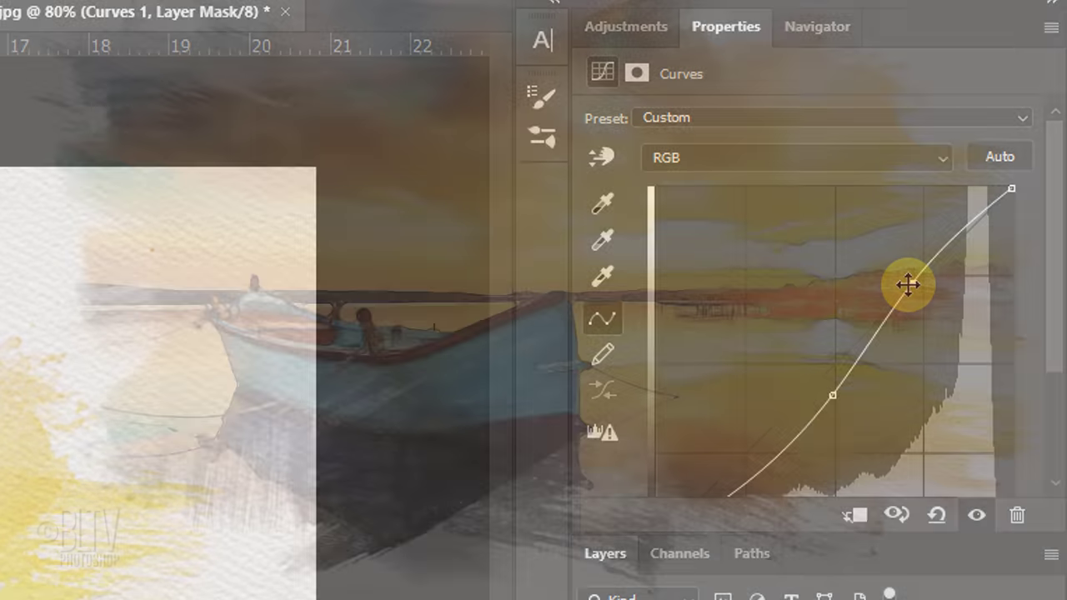